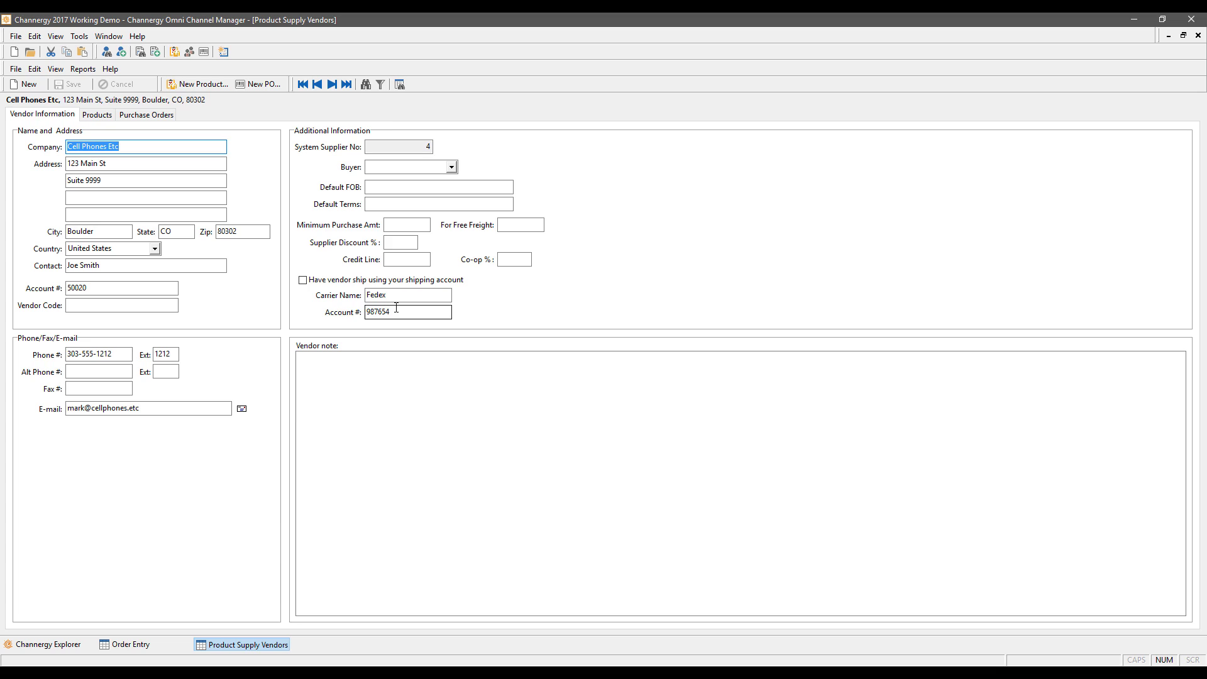
Step: Create a new vendor record with the company name Supplier and fill in the first line of its street address
left_click(27, 88)
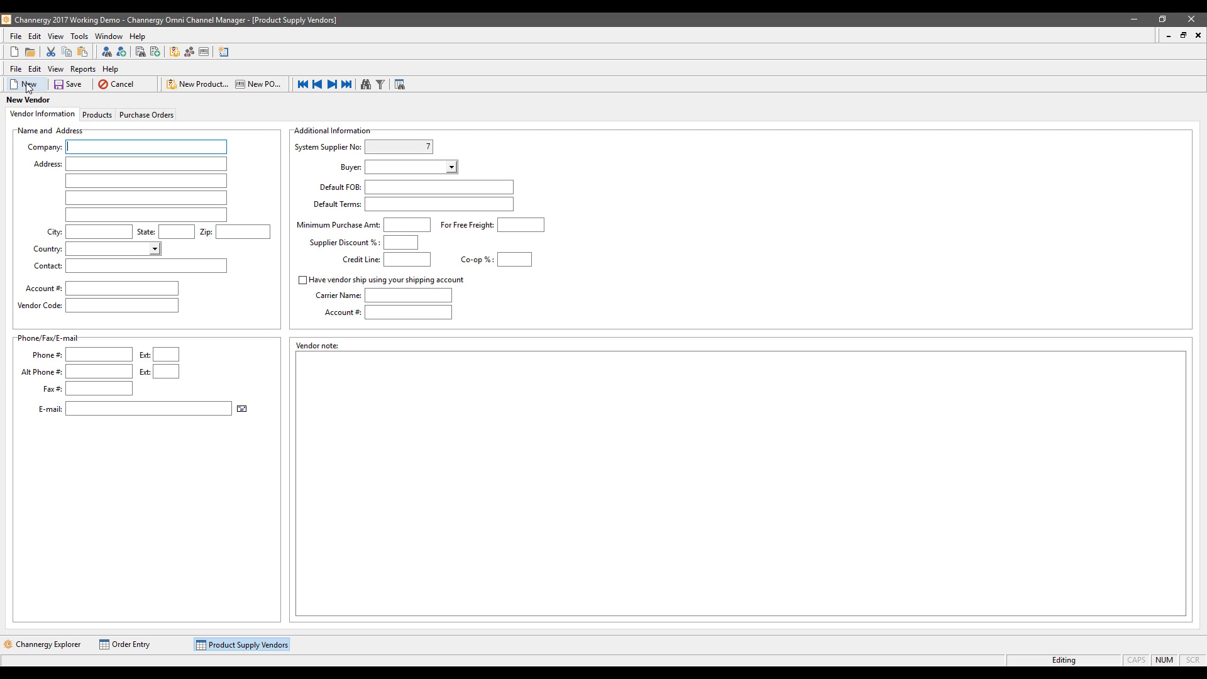
type("Supplier")
key("Tab")
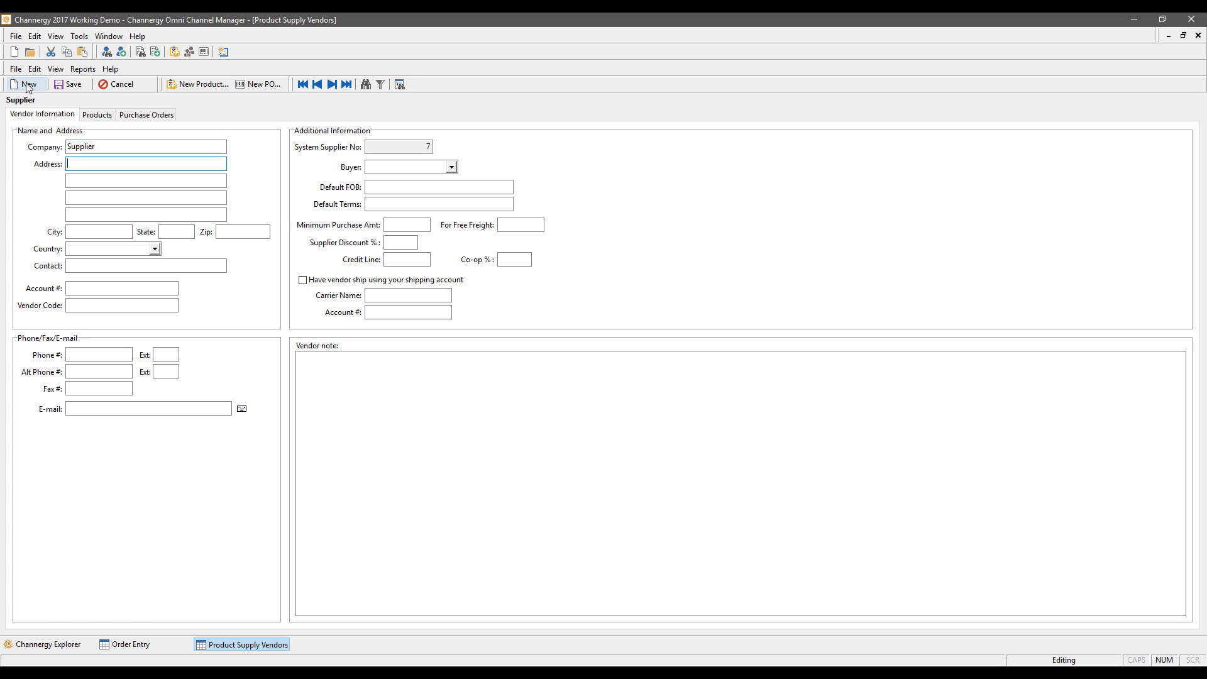
type("123 Main")
key("Tab")
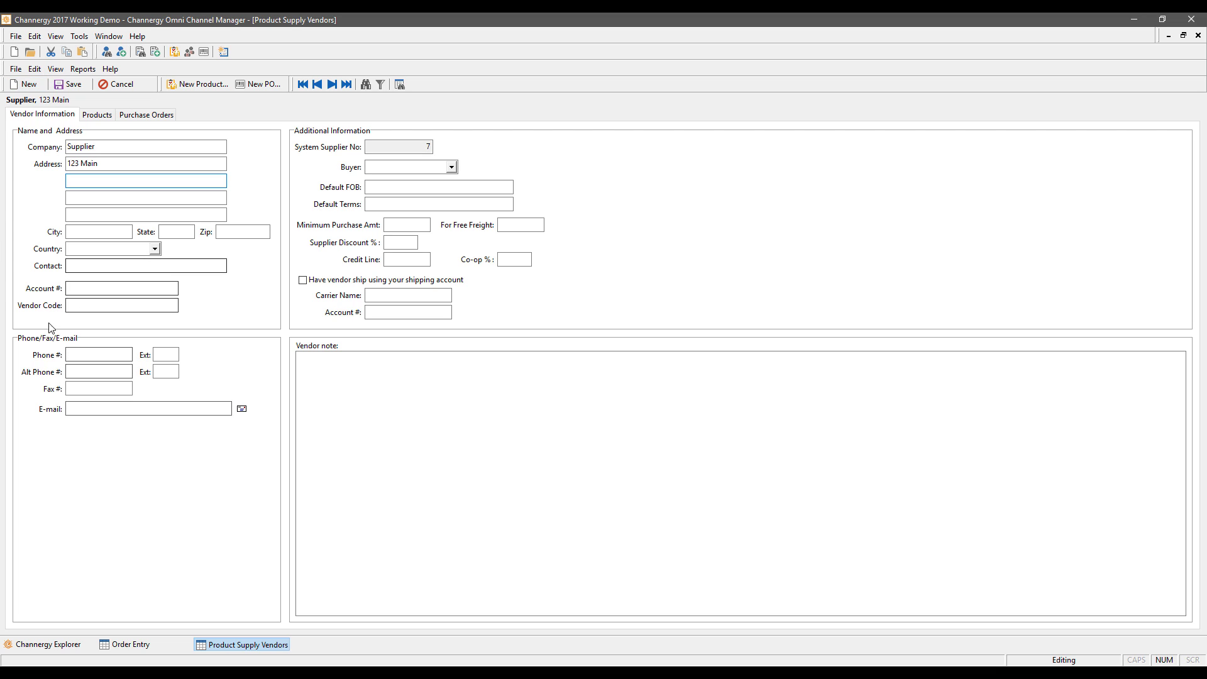
left_click(101, 284)
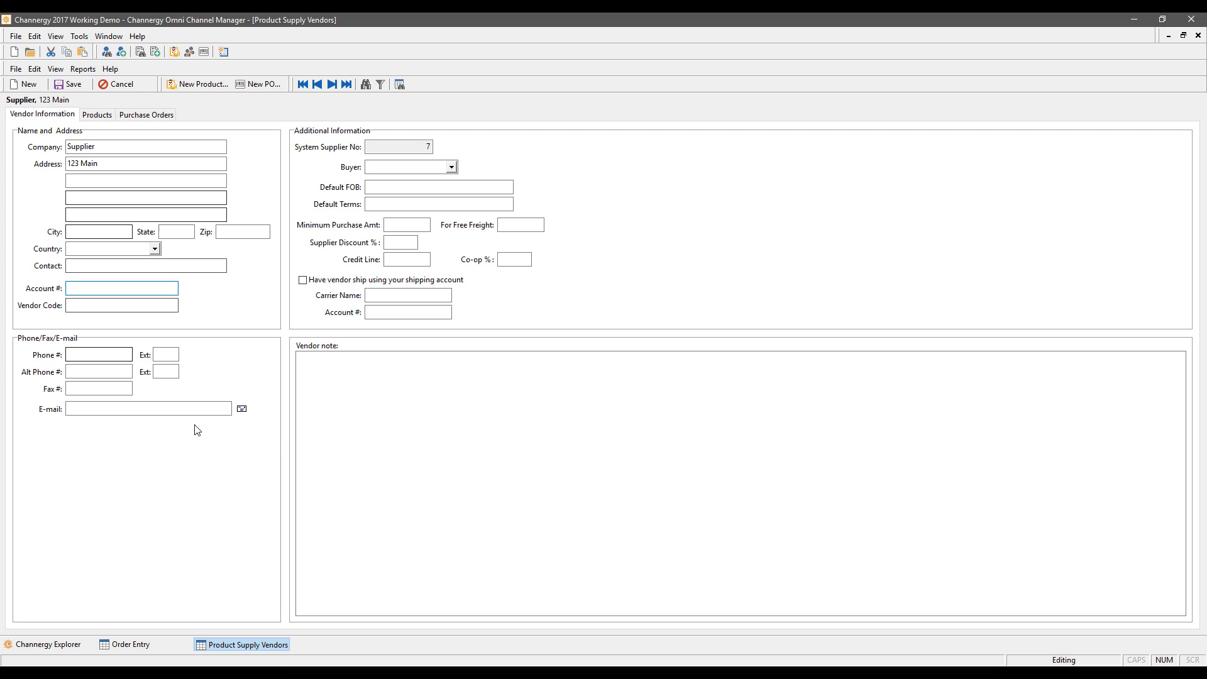
left_click(405, 411)
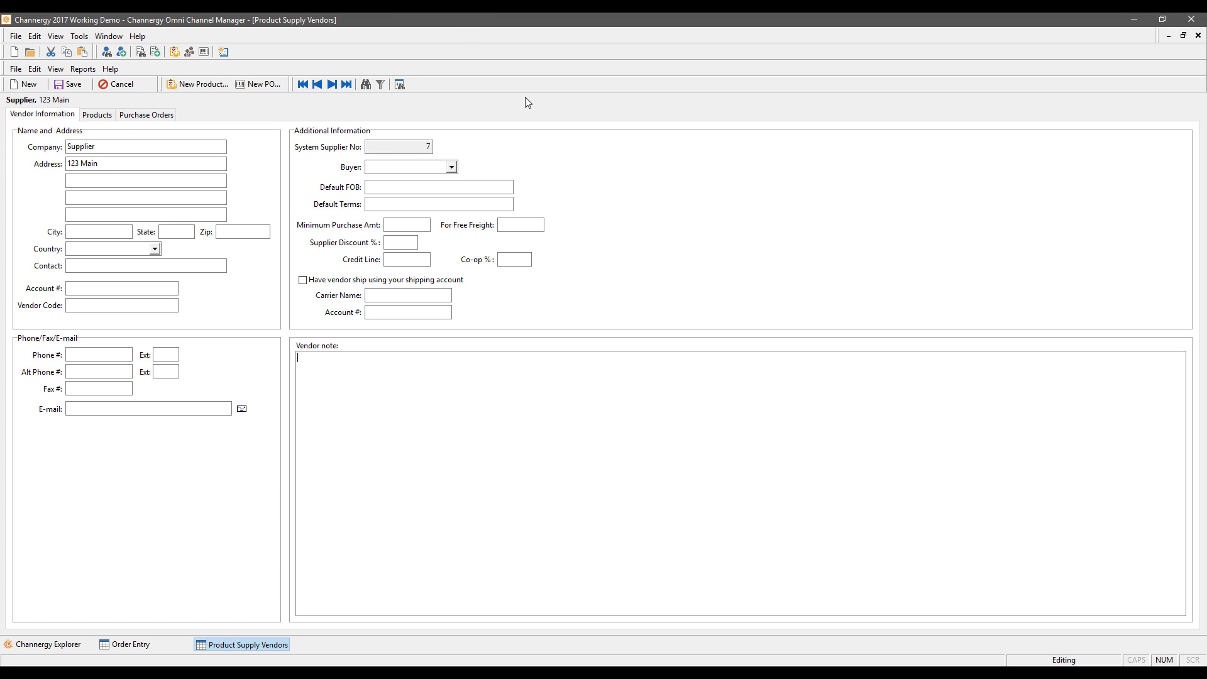
Step: Assign the last buyer in the list to the new vendor
left_click(451, 167)
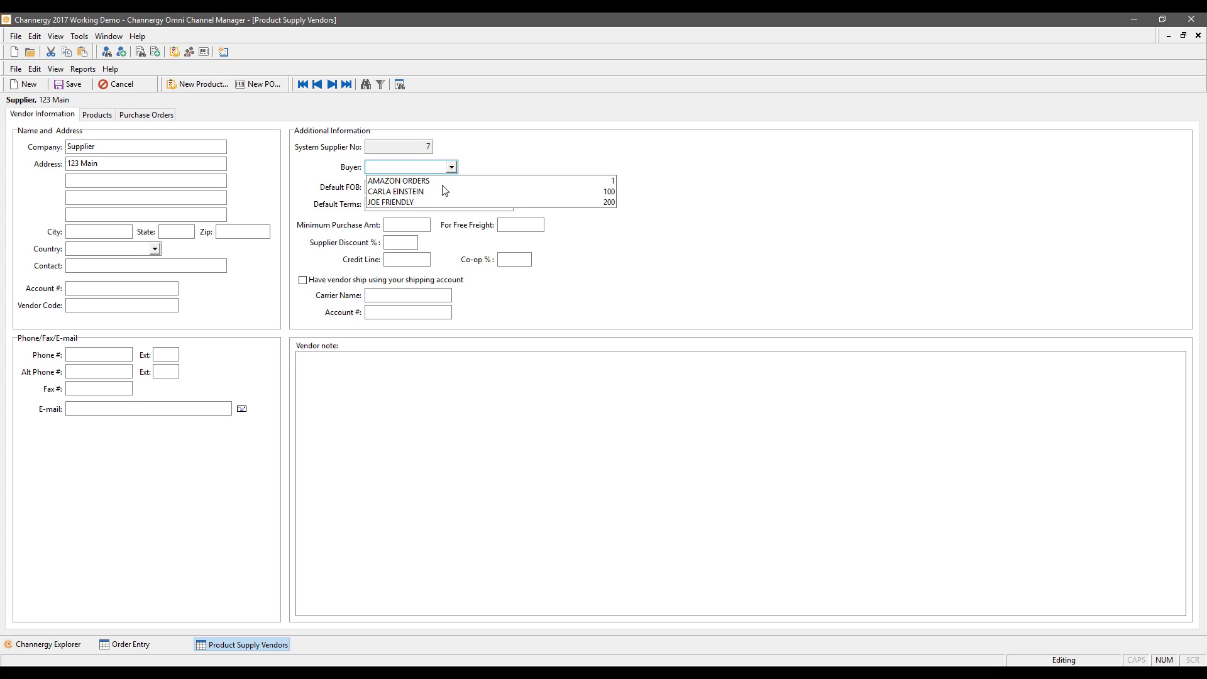
left_click(552, 155)
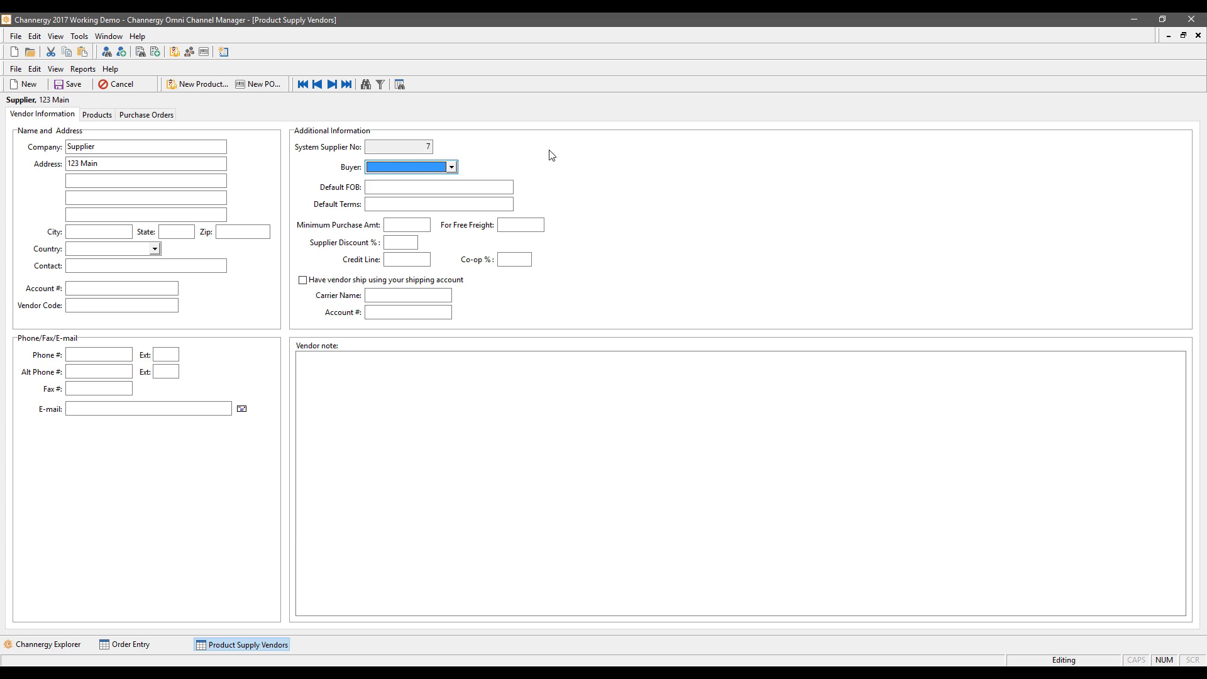
left_click(452, 168)
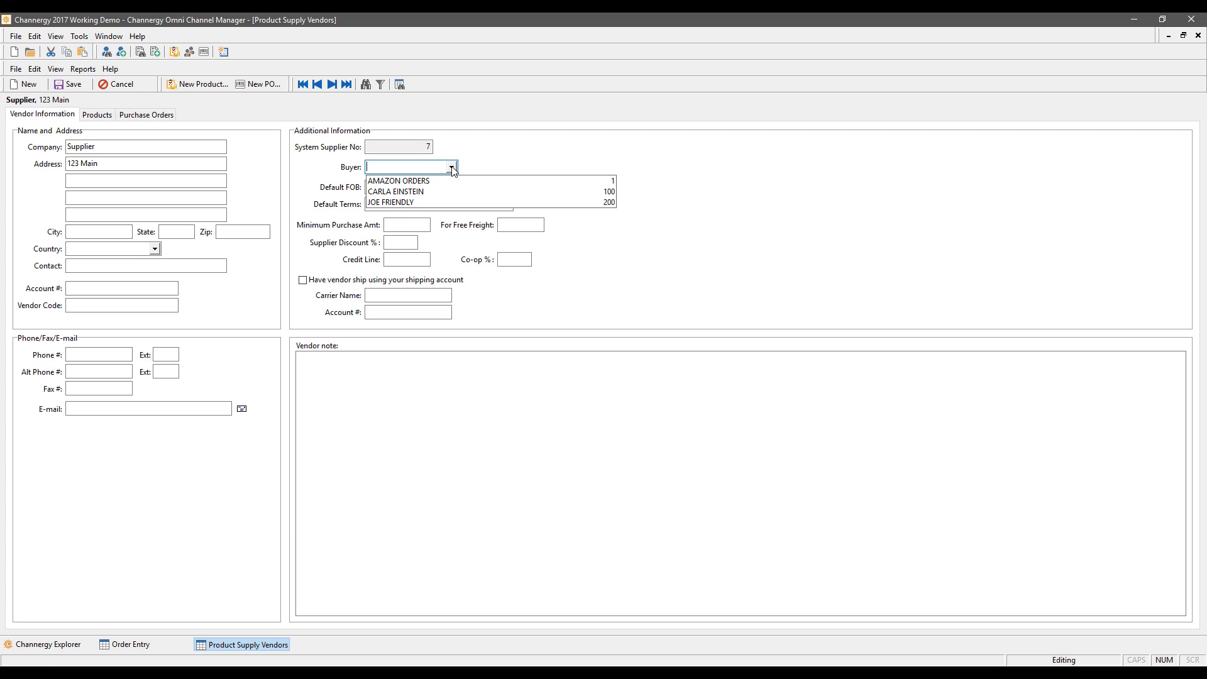
left_click(386, 203)
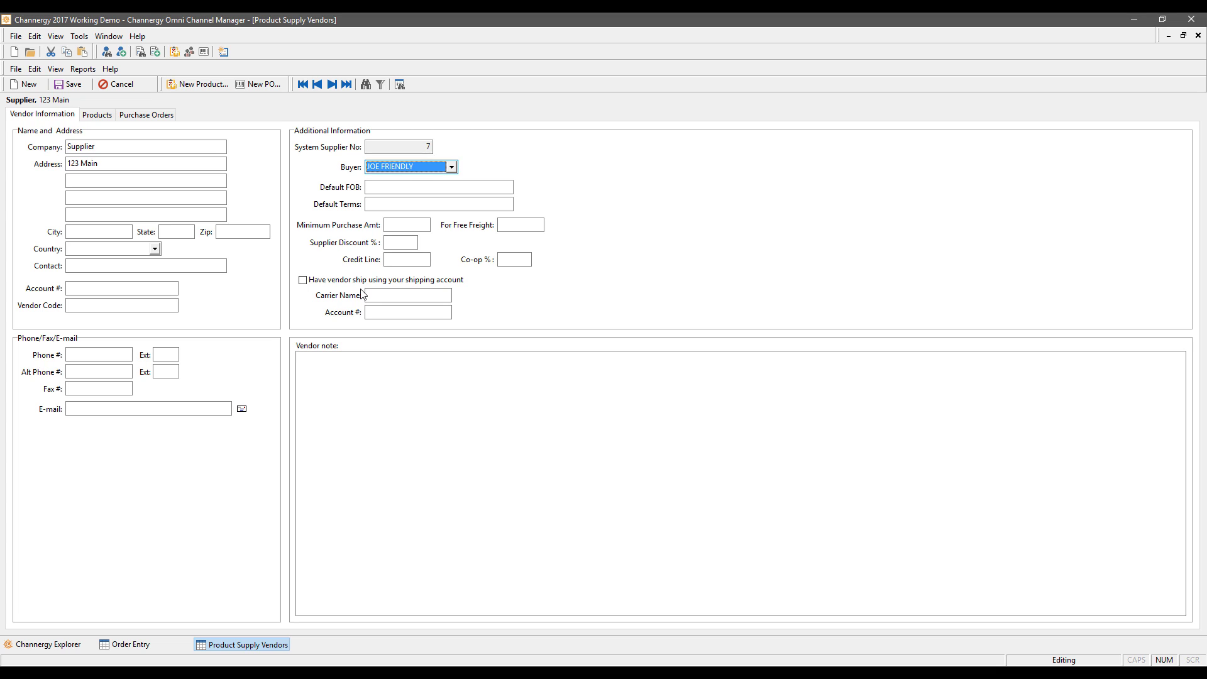
Step: Set the vendor's carrier name to UPS and enter the shipping account number
left_click(415, 298)
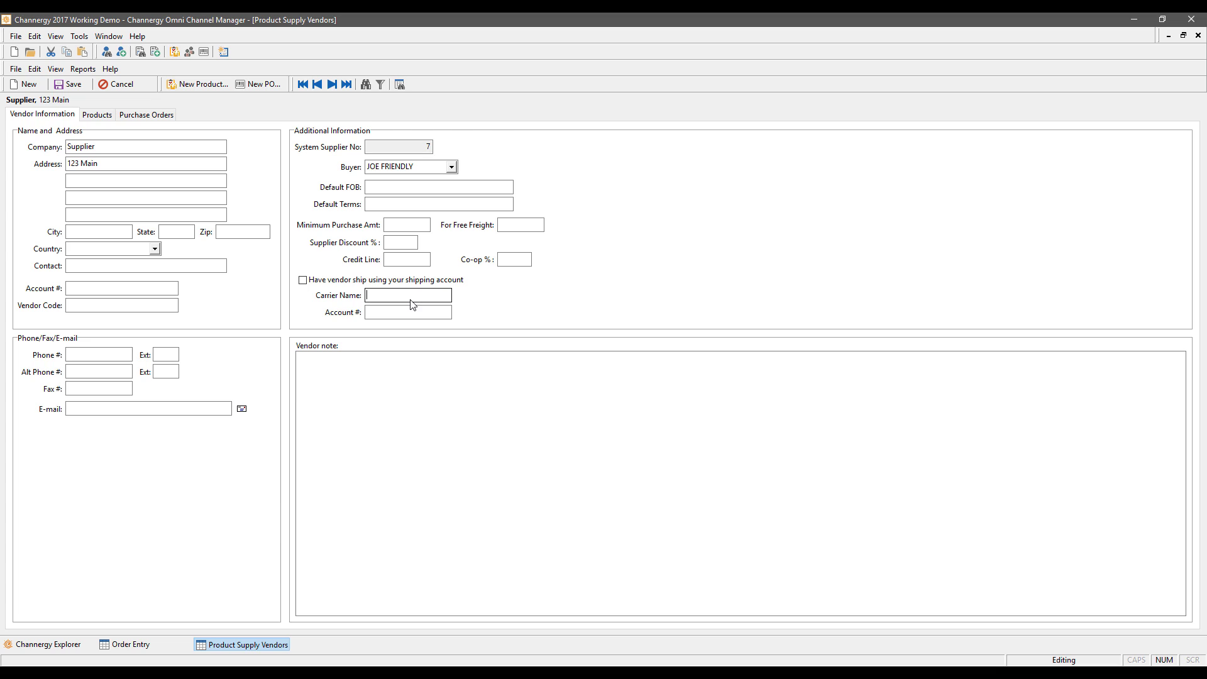
type("UPS")
key("Tab")
type("111111")
Step: Check the new vendor's products and purchase orders, and save the record by moving to the next one
left_click(97, 117)
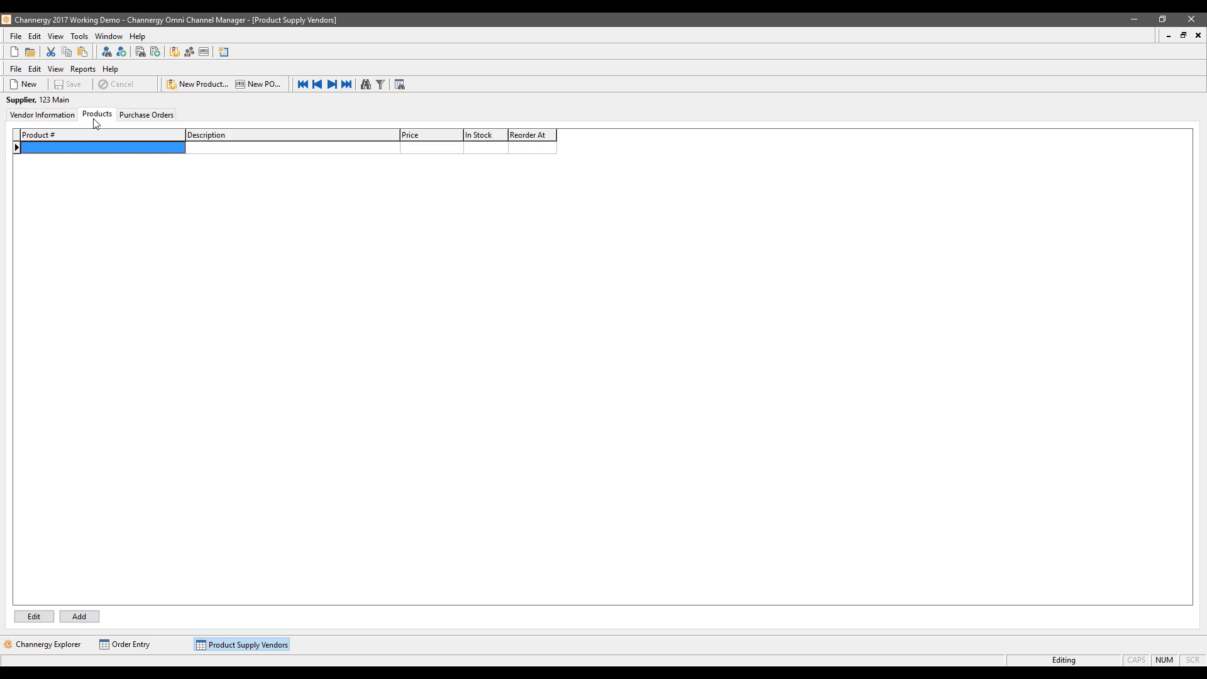
left_click(162, 117)
left_click(54, 115)
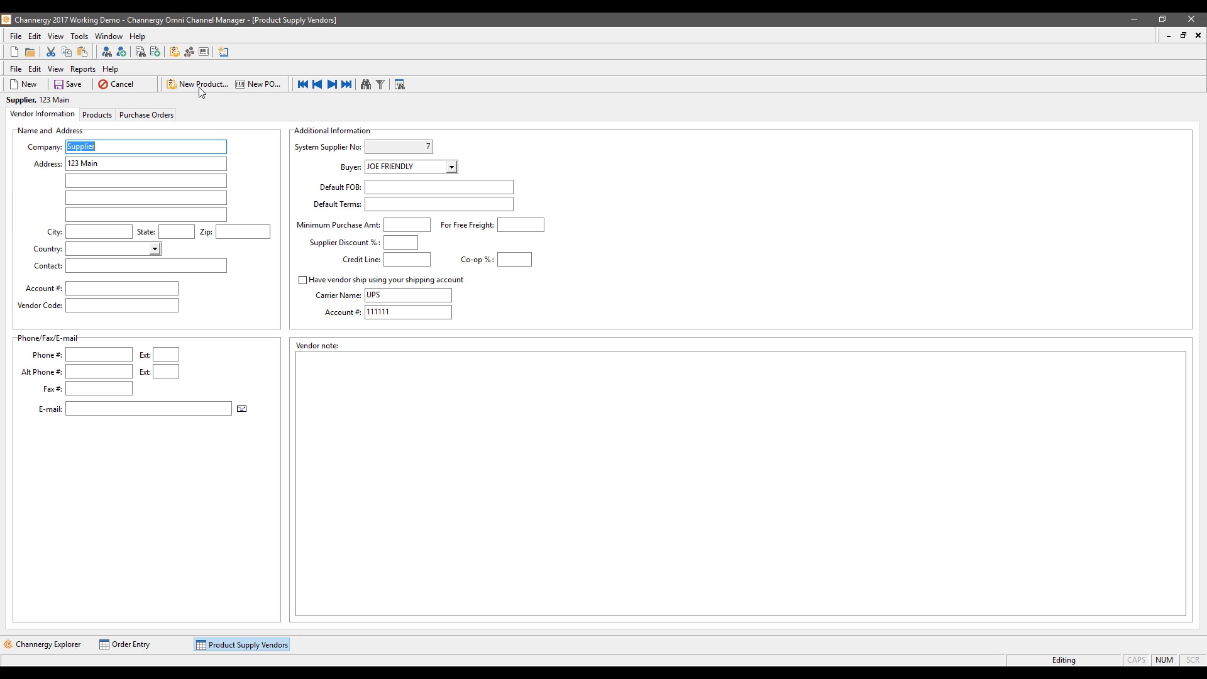
left_click(332, 85)
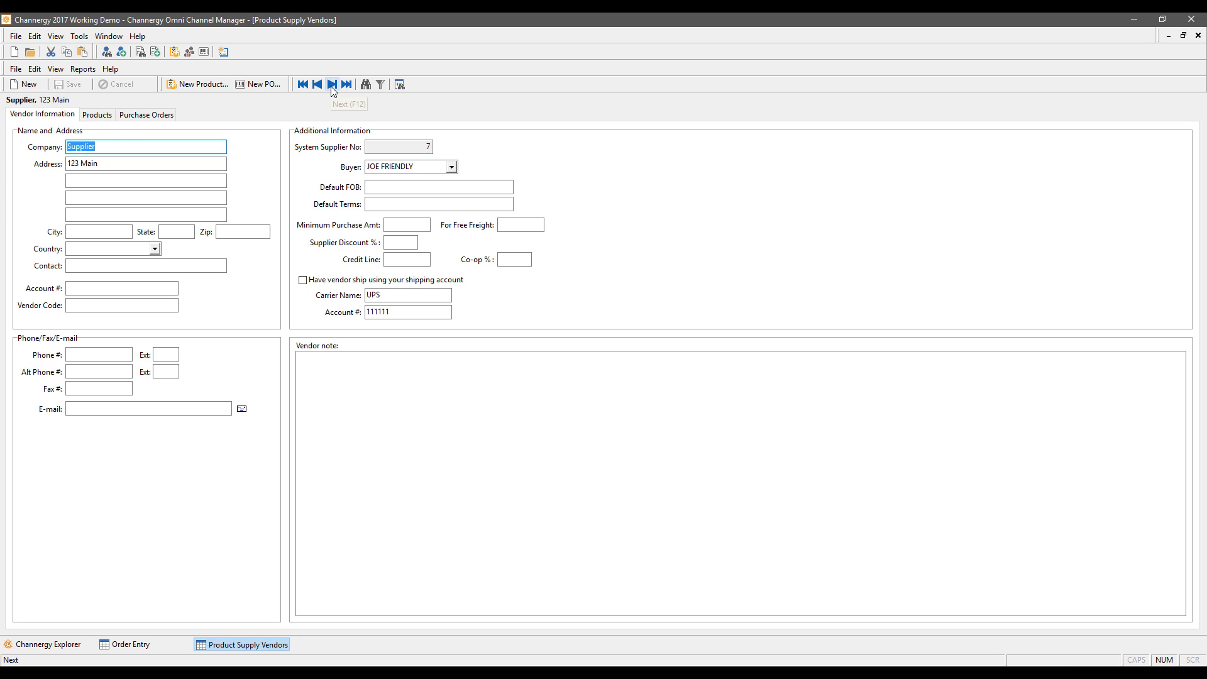
Step: Review the products and purchase orders of the vendor Cell Phone Accessories Inc, and close the vendor window
left_click(95, 116)
left_click(42, 116)
left_click(316, 84)
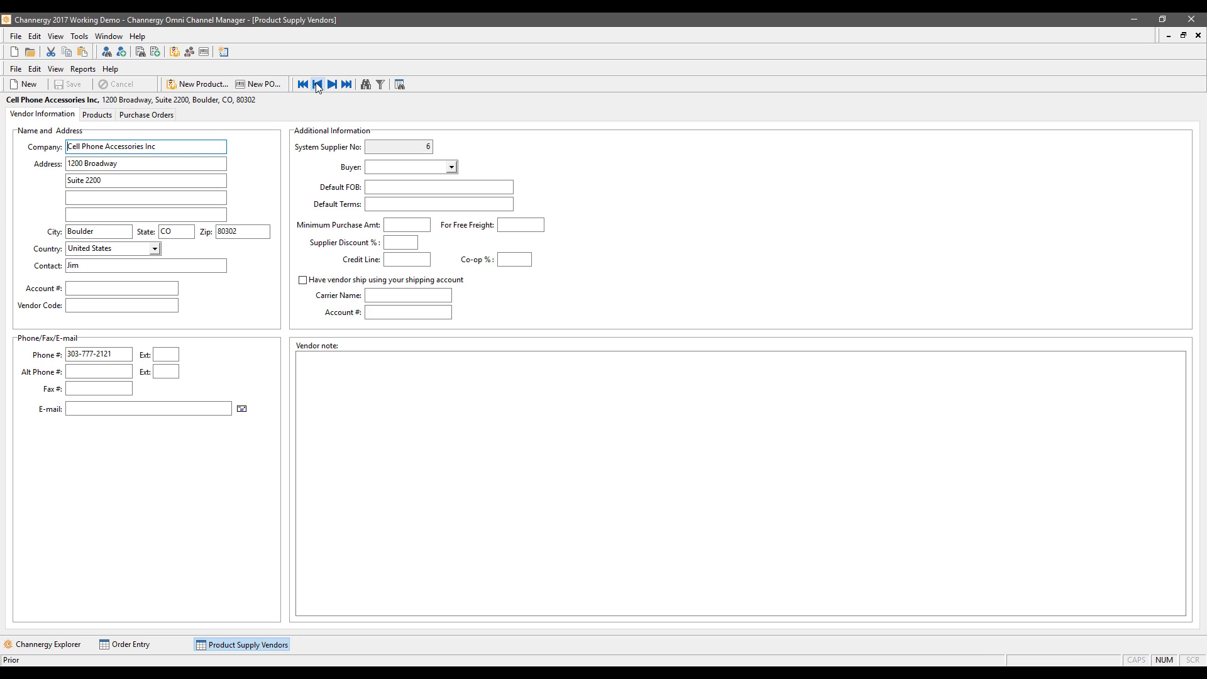
left_click(97, 116)
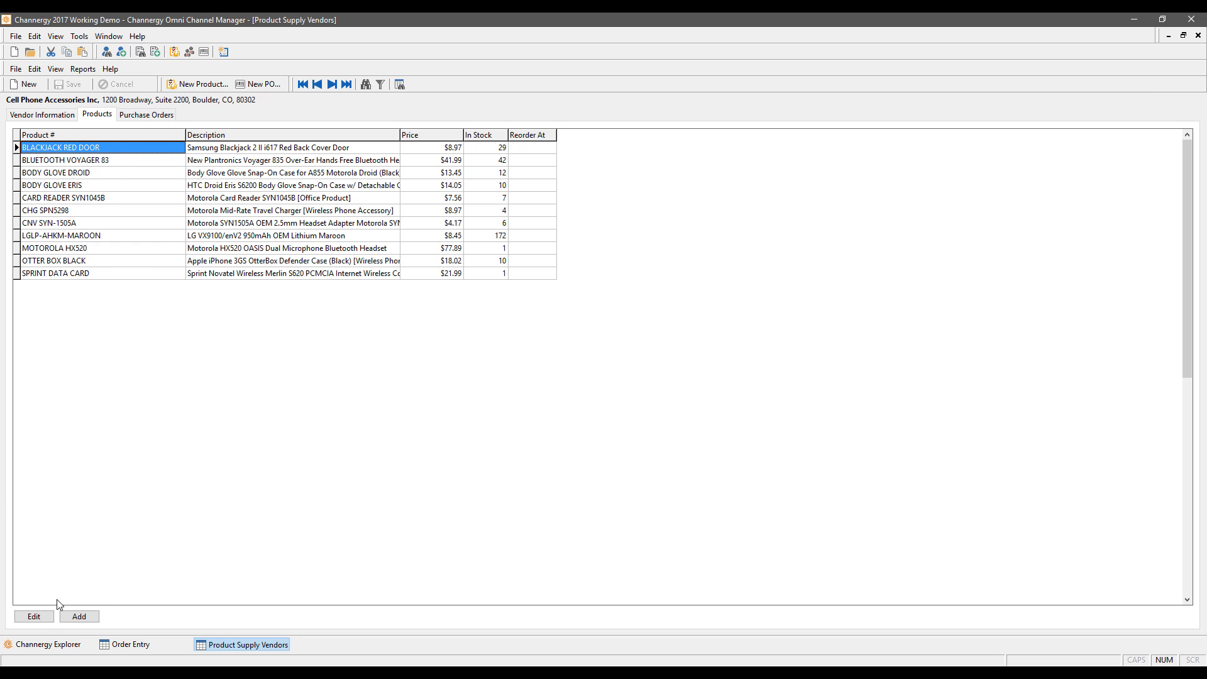
left_click(161, 115)
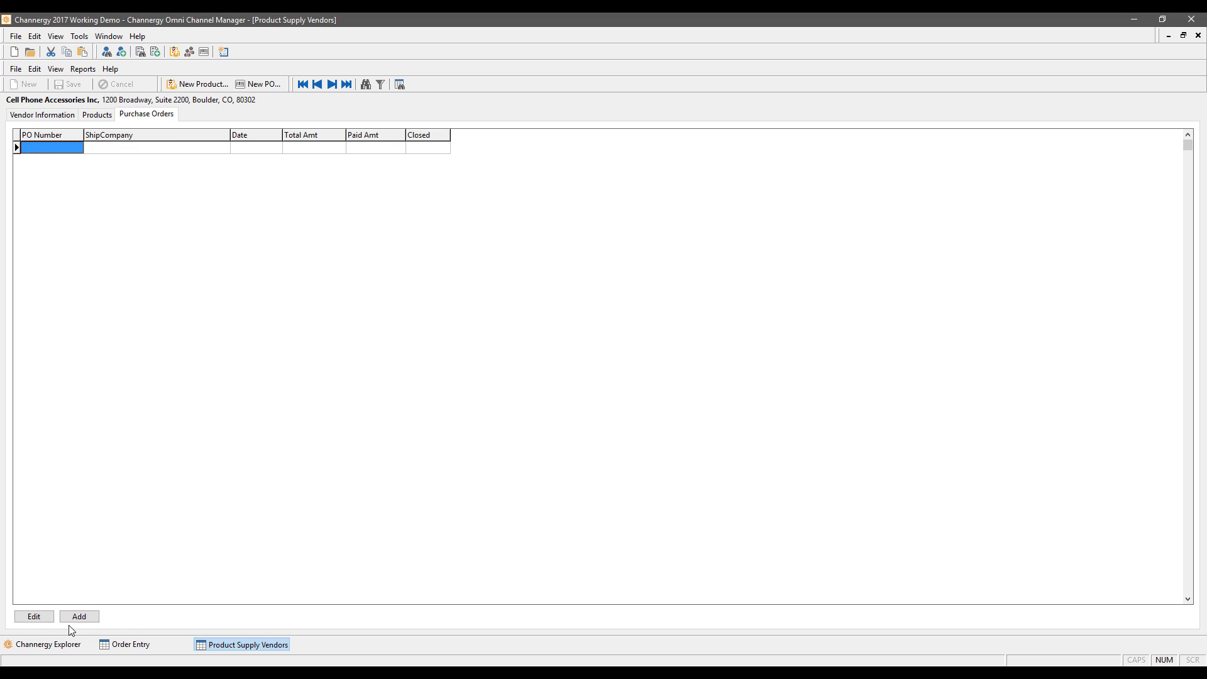
left_click(46, 117)
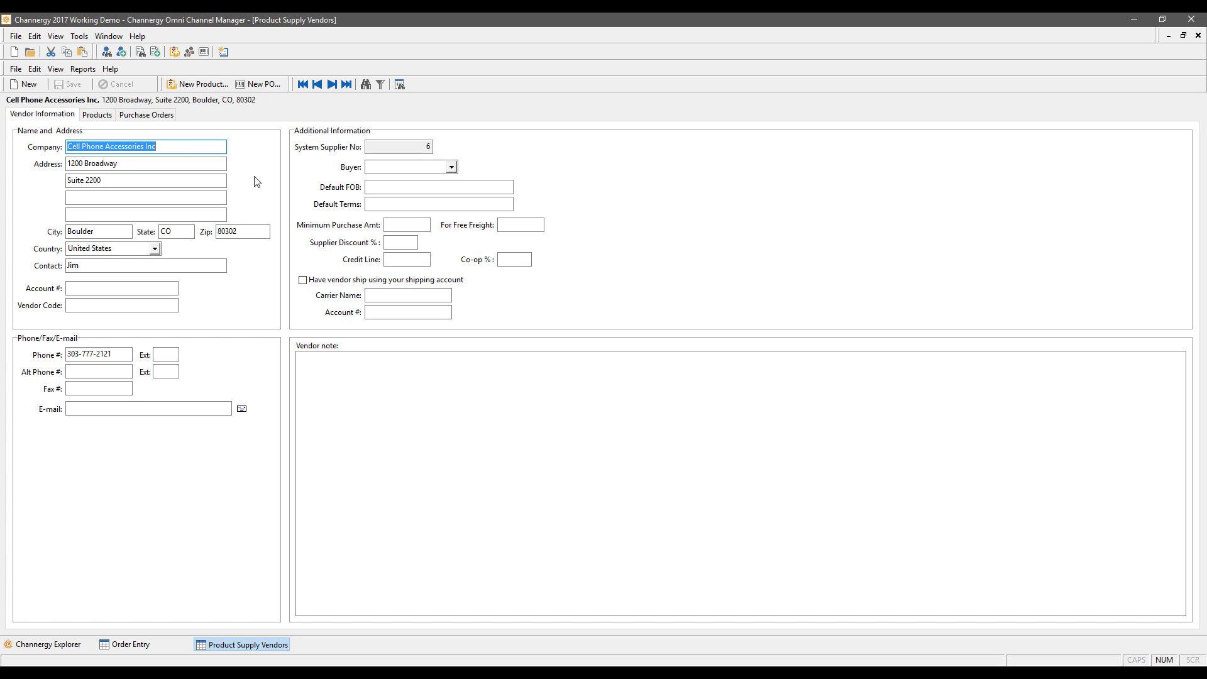
left_click(1200, 37)
Step: Examine the supplier choices and supplier product information for the product BB DOOR 8130 RED
mouse_move(497, 208)
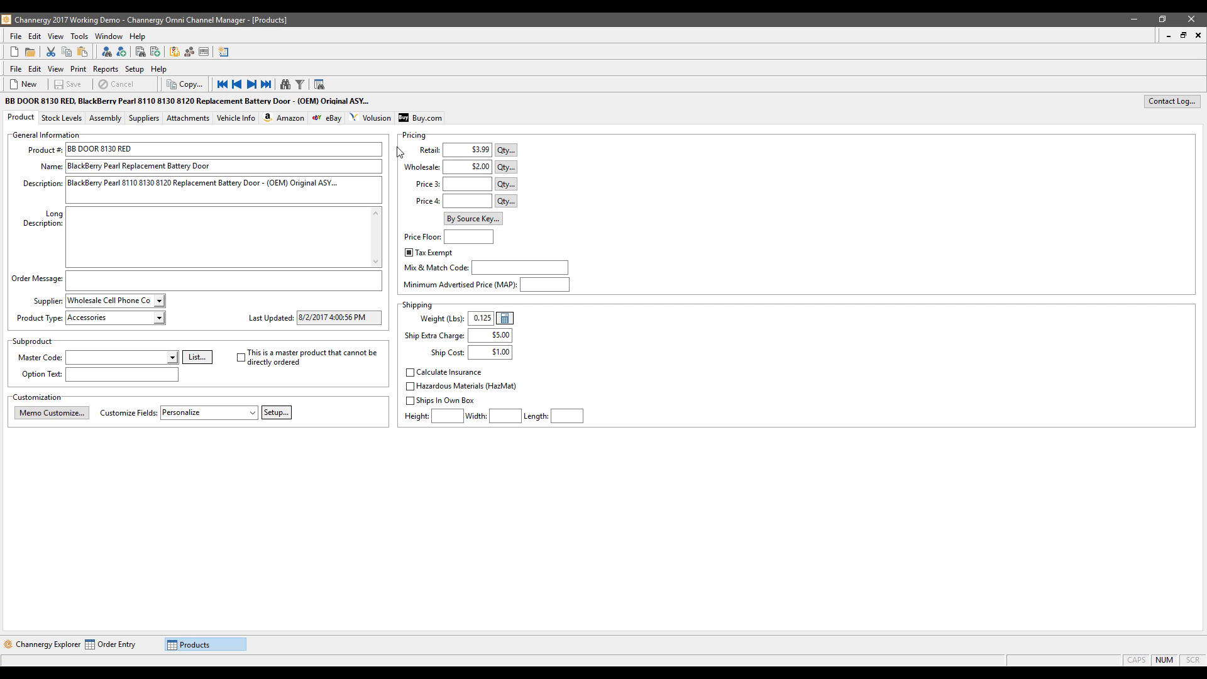
left_click(159, 301)
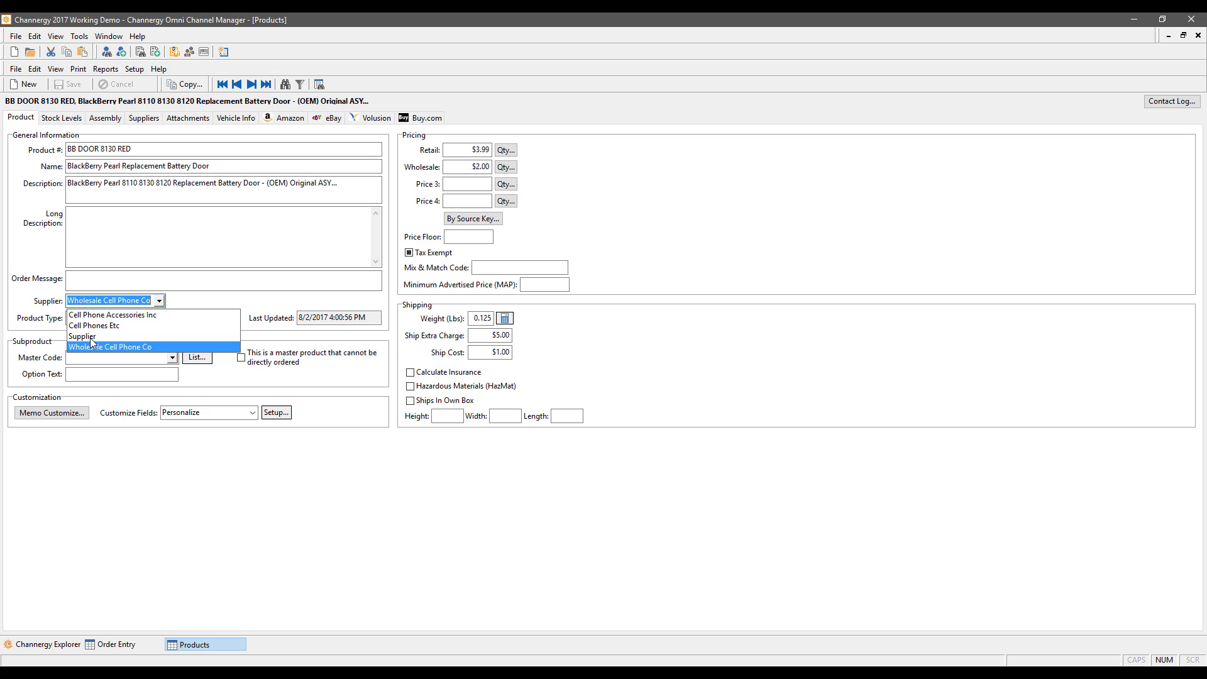
left_click(409, 77)
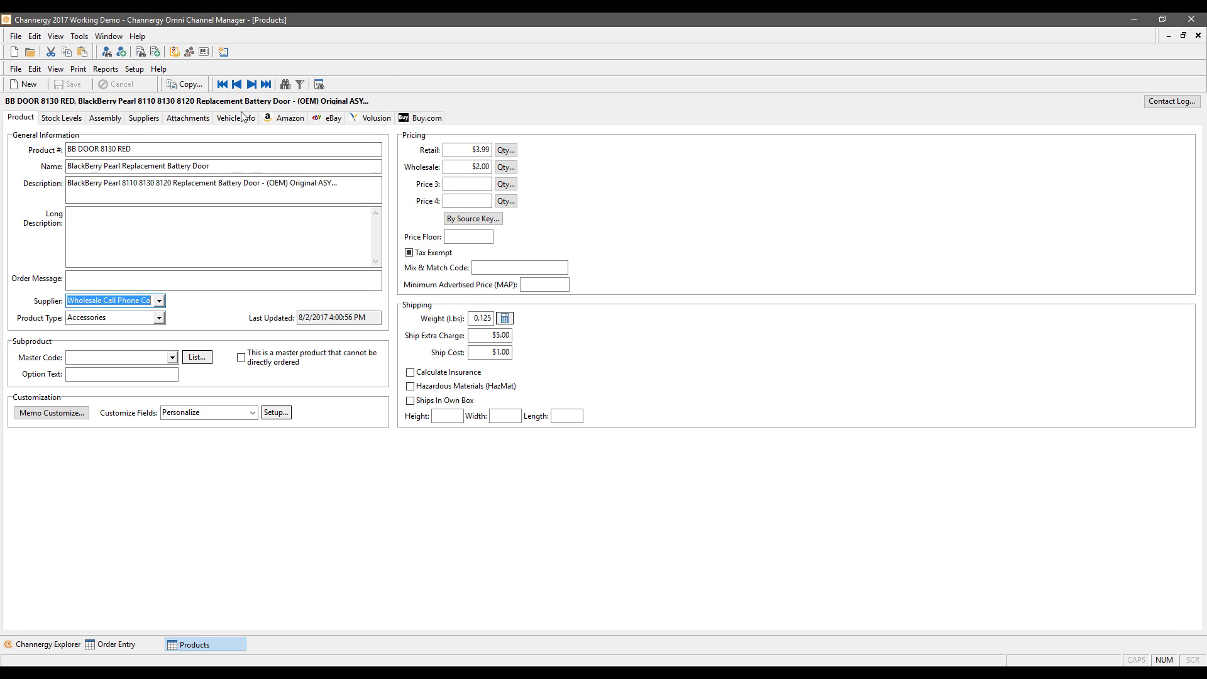
left_click(144, 119)
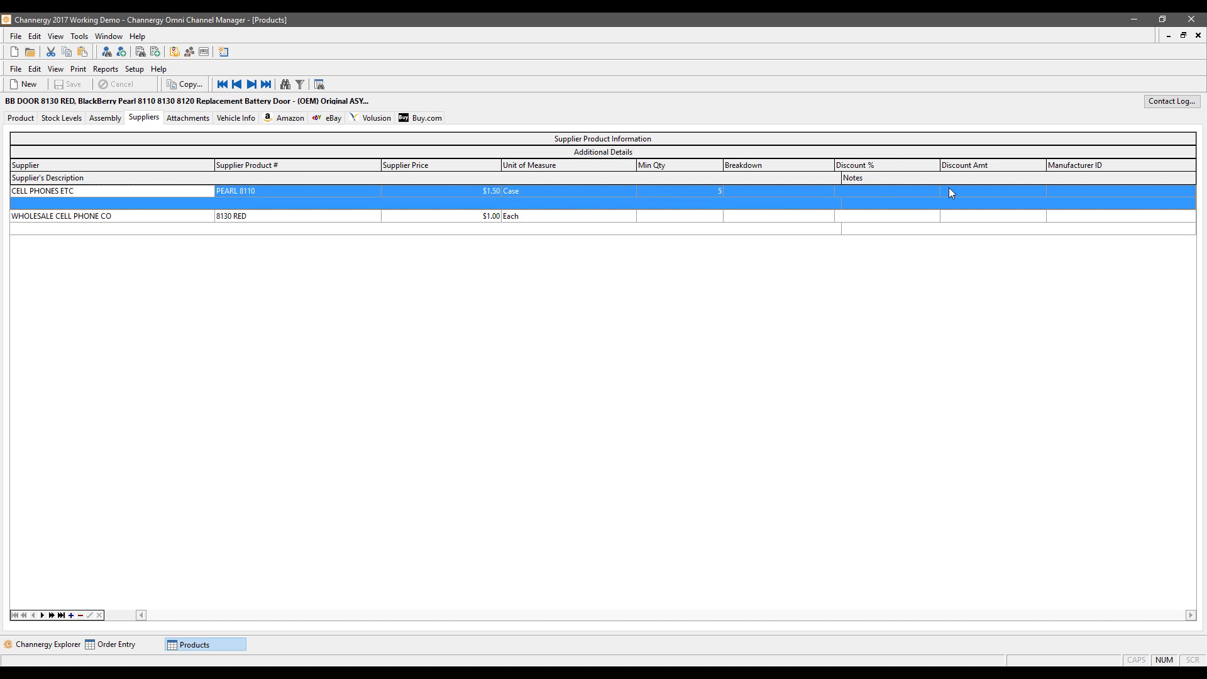
left_click(21, 117)
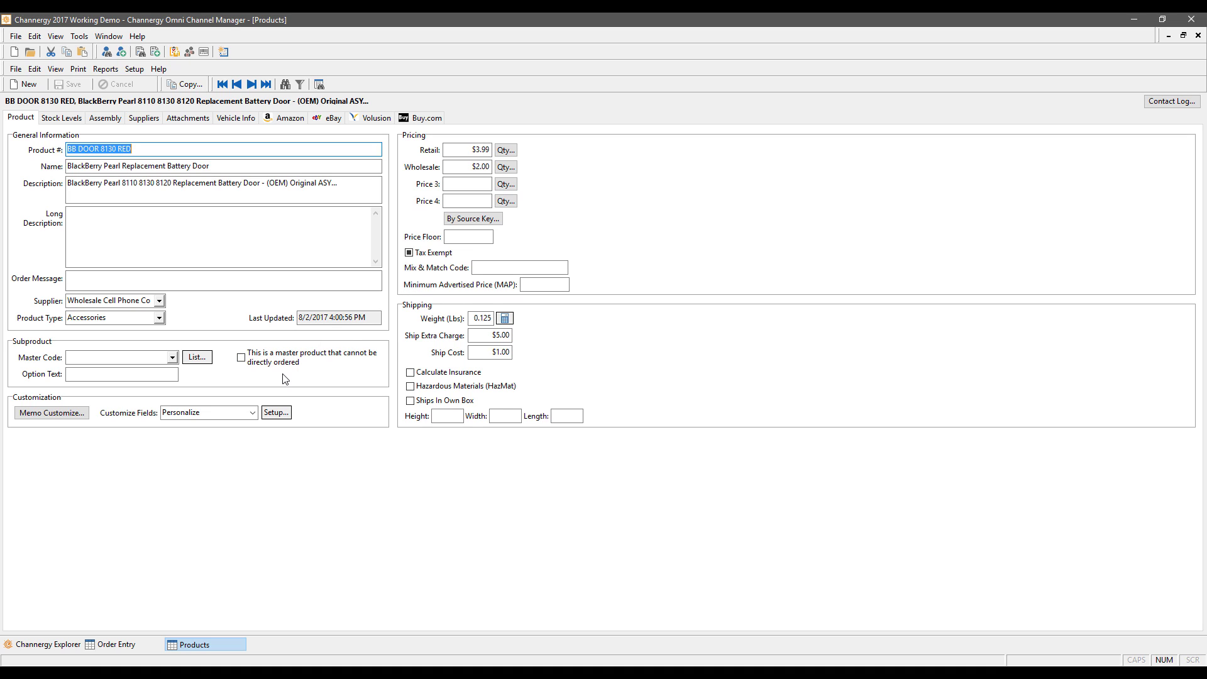
left_click(138, 70)
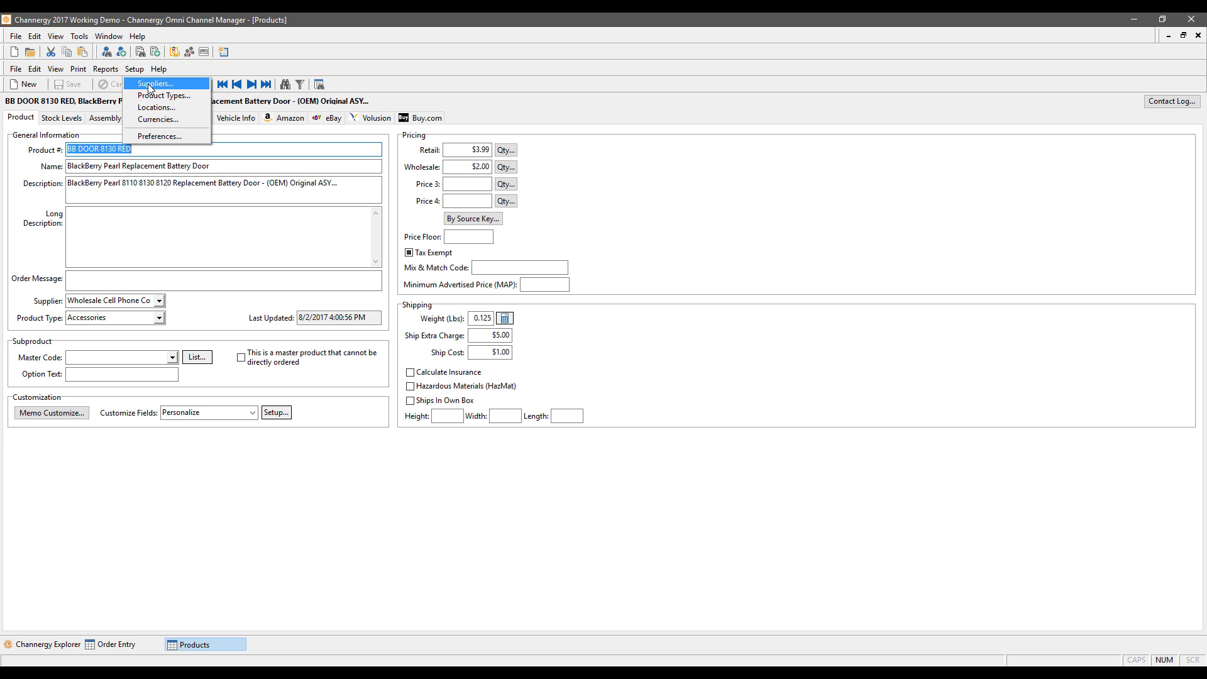
left_click(456, 50)
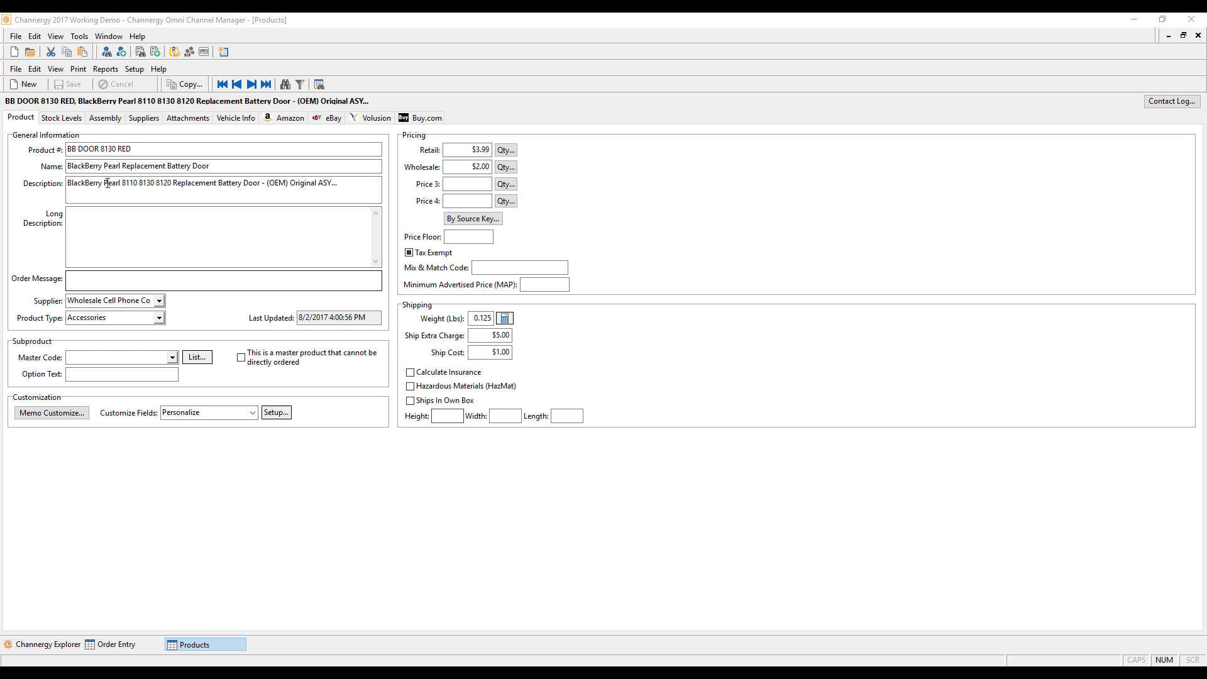
Step: Examine the product's stock levels and its assigned locations, including the available location choices
left_click(56, 119)
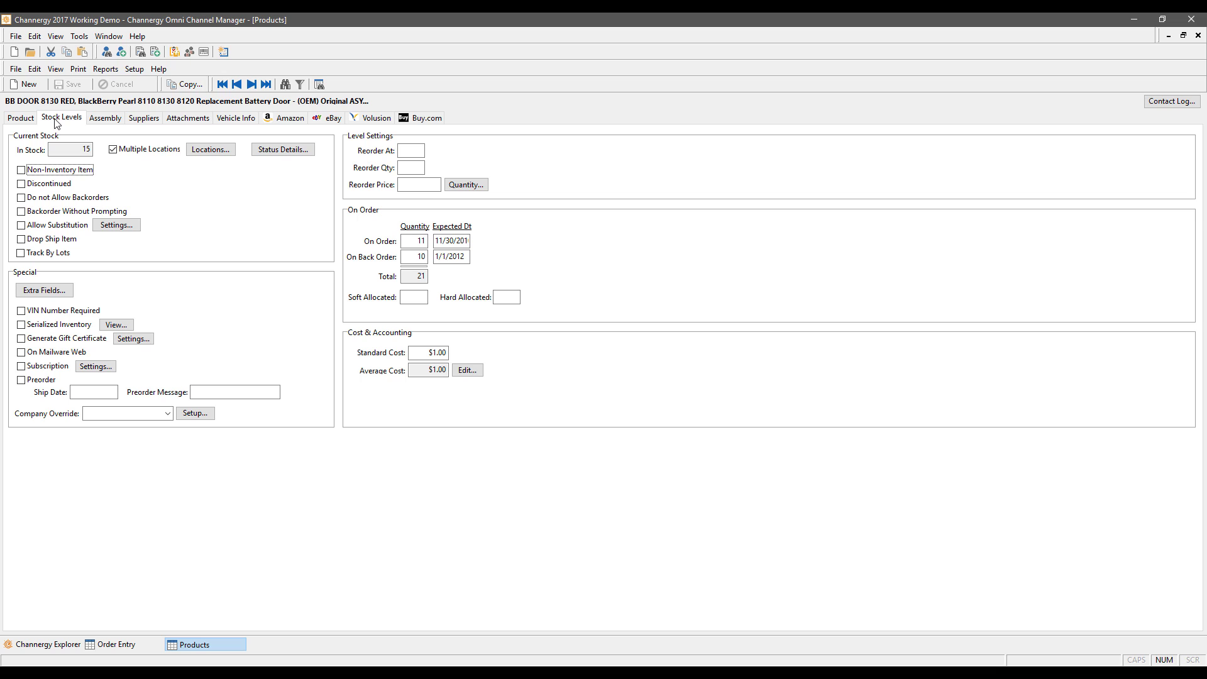
left_click(212, 150)
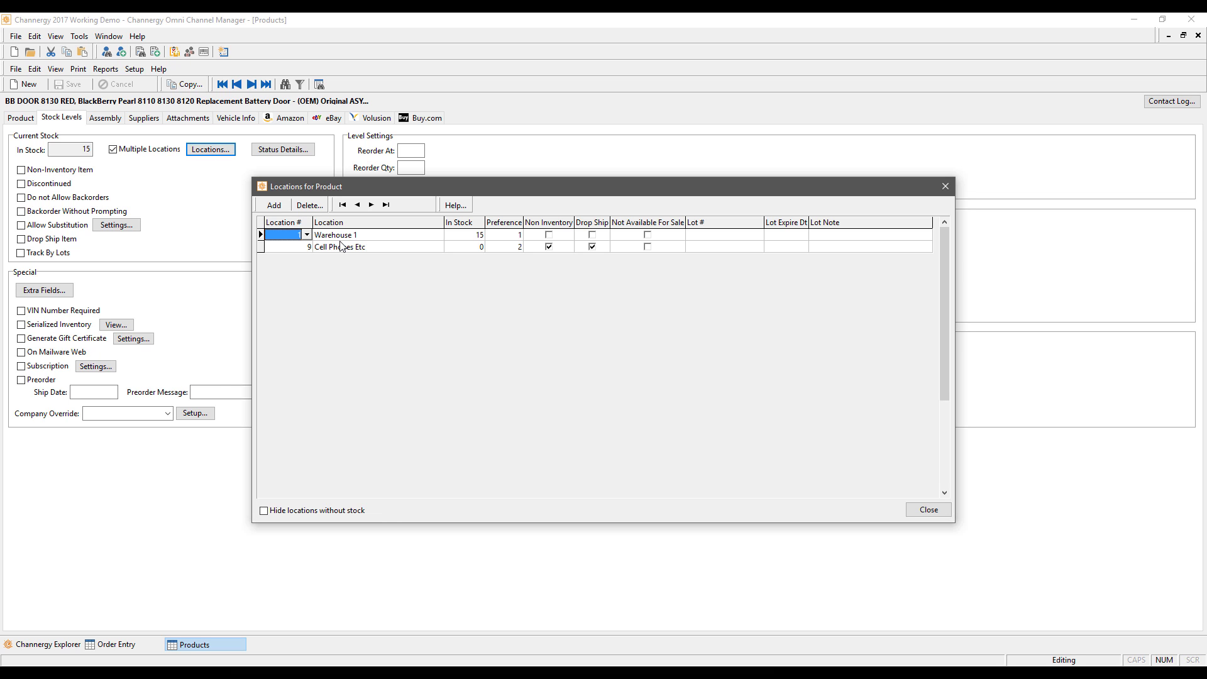
left_click(307, 235)
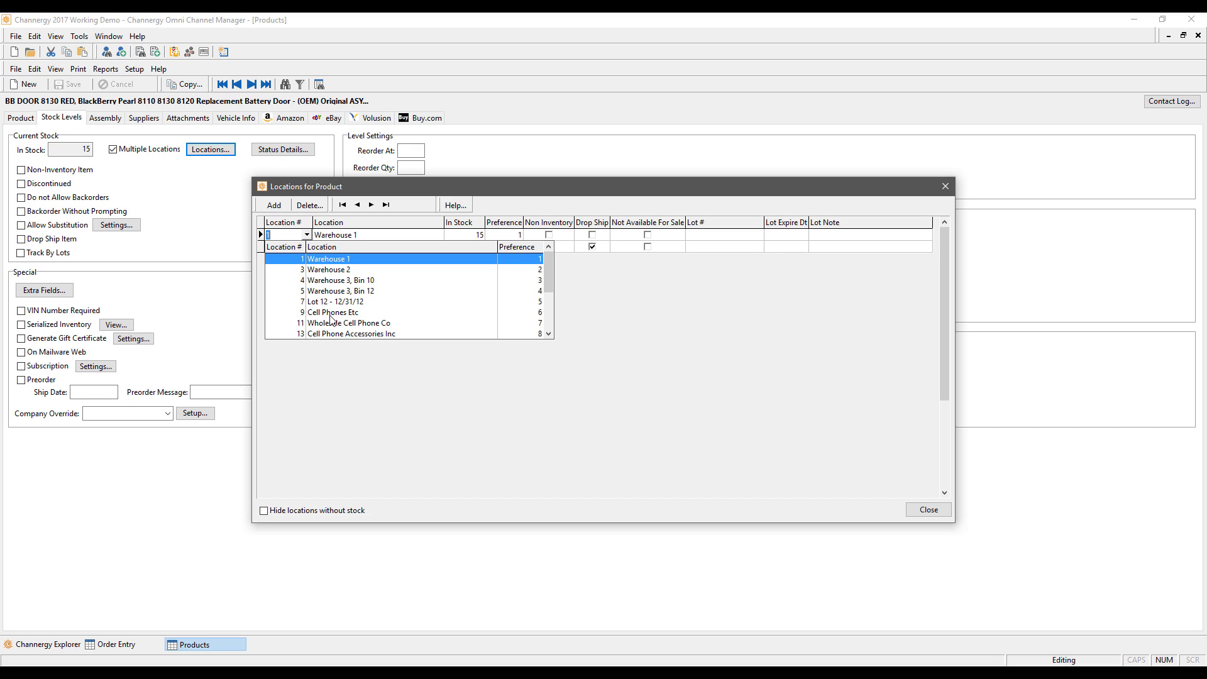
left_click(681, 330)
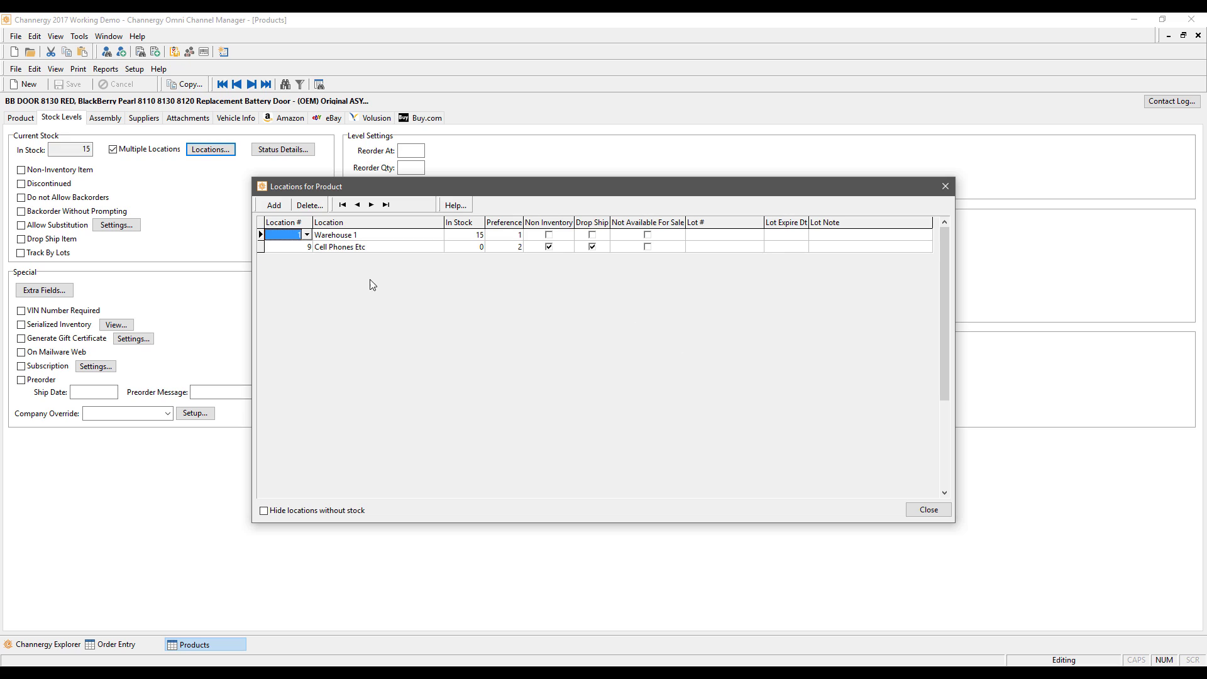
left_click(295, 247)
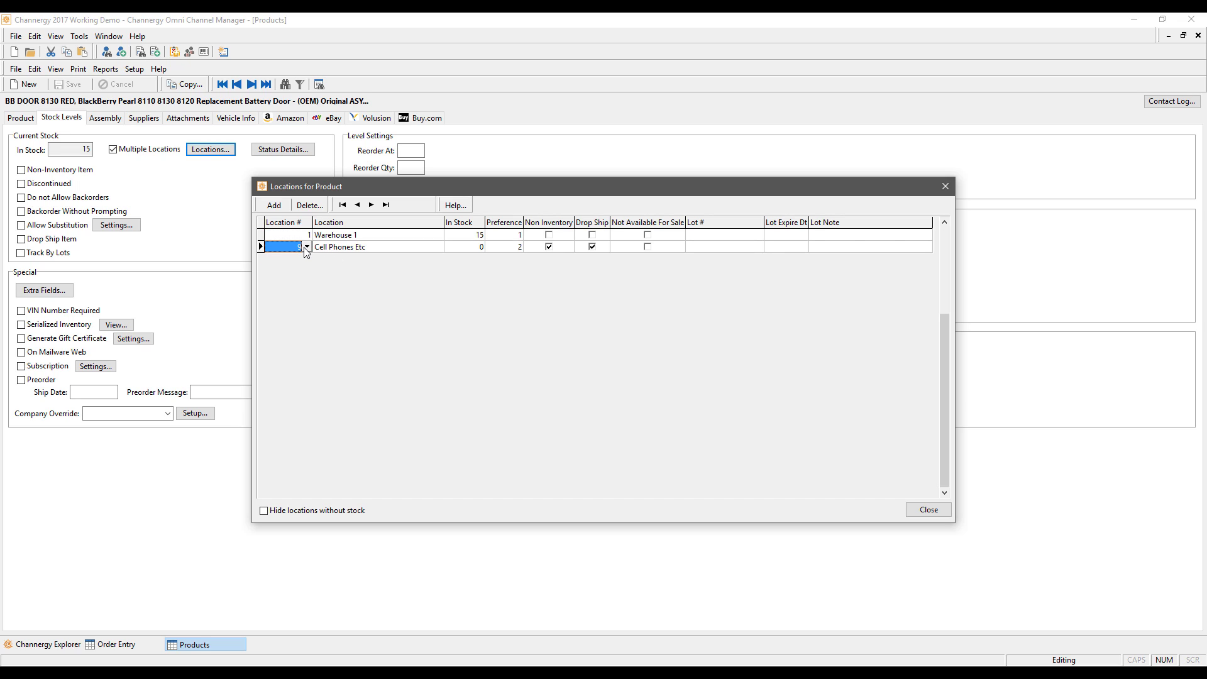
left_click(950, 187)
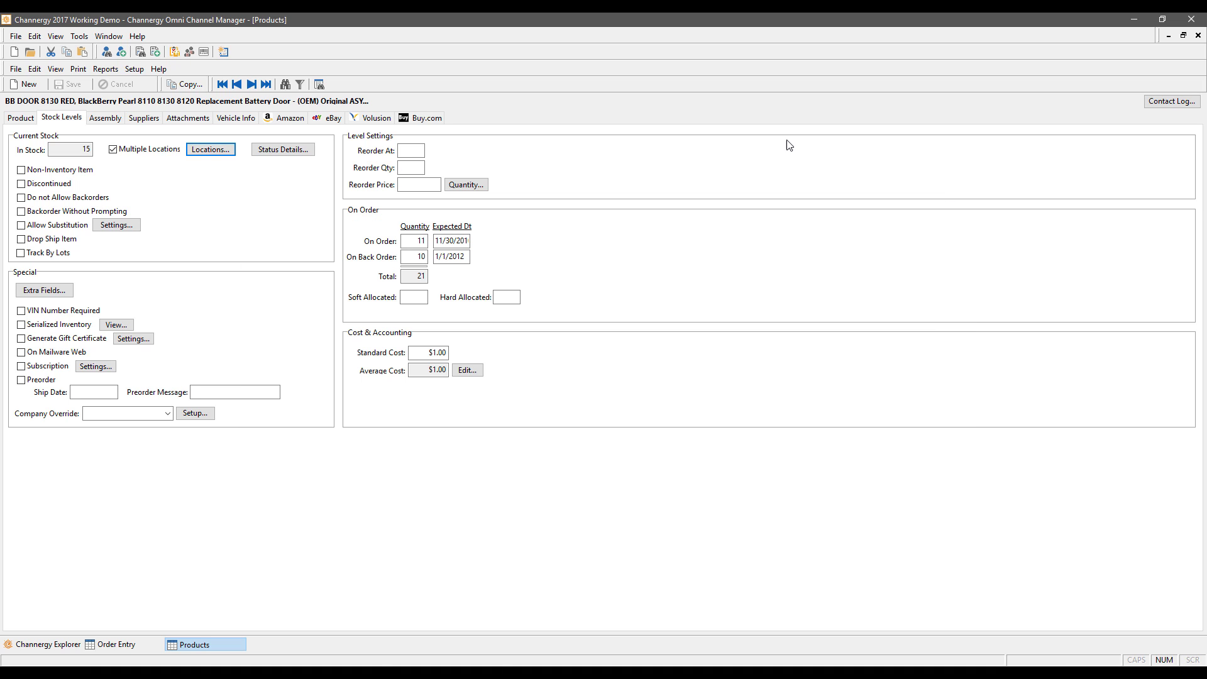
Step: Add a new entry named Supplier to the Locations (Warehouses) list
left_click(134, 71)
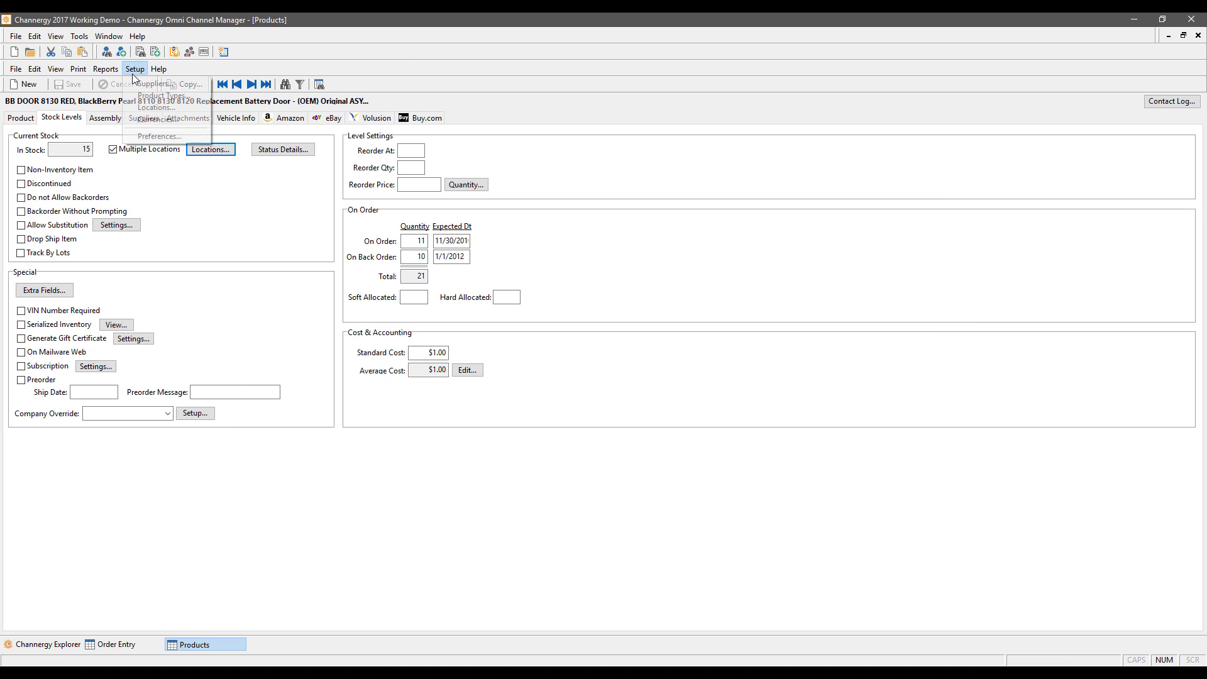
left_click(156, 108)
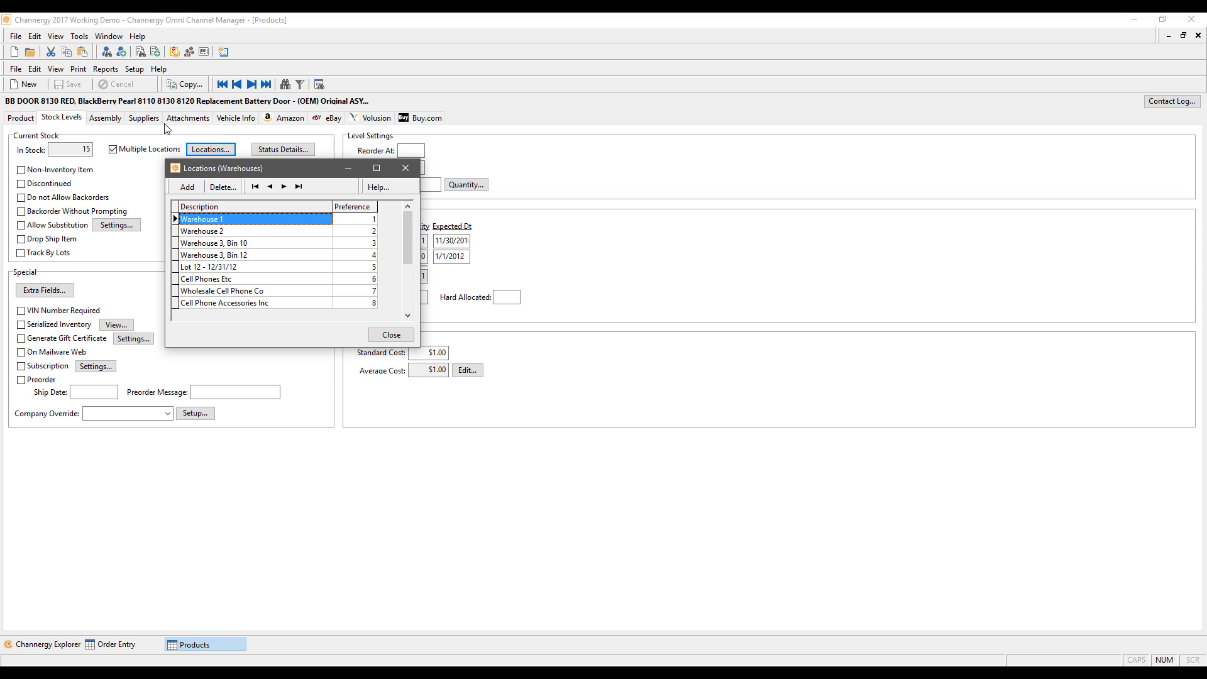
left_click(242, 305)
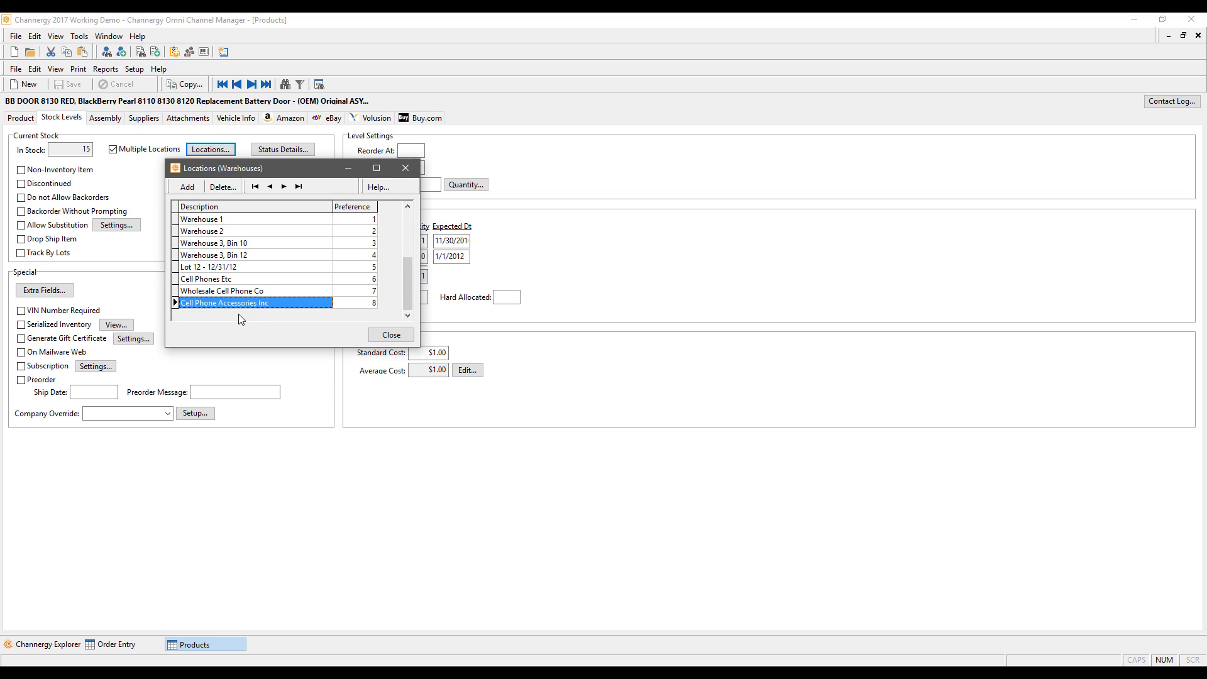
key("Down")
type("Su")
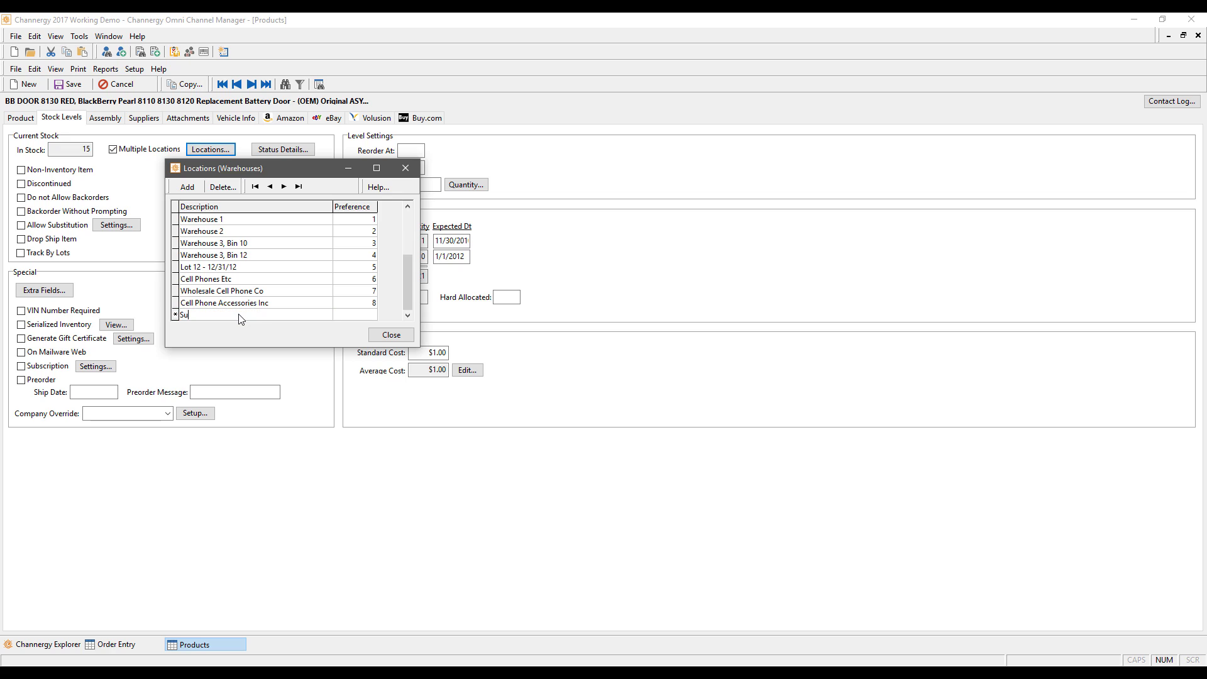
type("pplier")
left_click(367, 316)
left_click(381, 336)
Step: Add the Supplier location as a new entry in the product's locations, below Cell Phones Etc
left_click(216, 150)
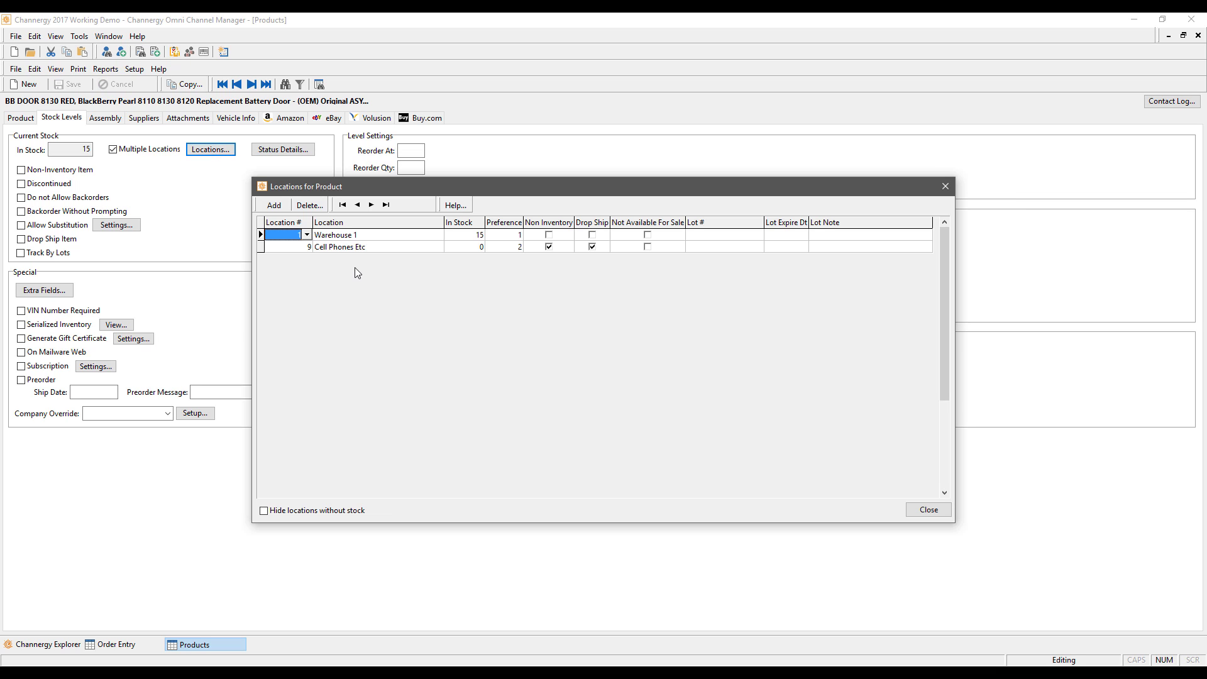
left_click(303, 247)
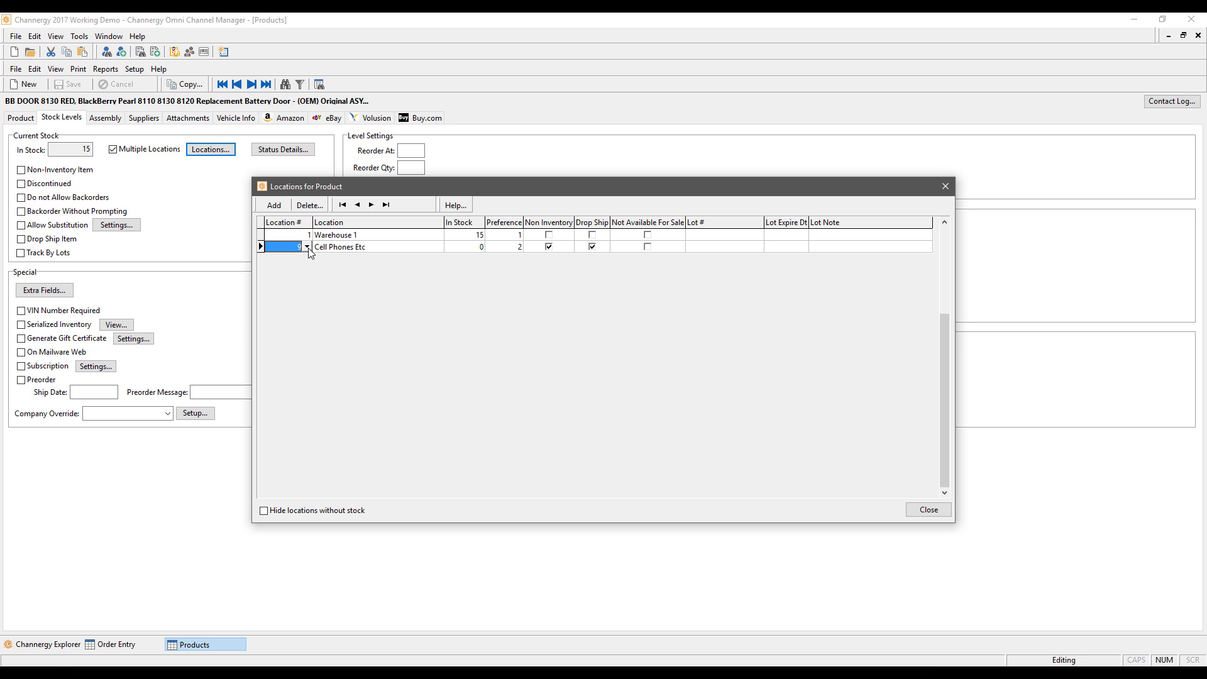
key("Down")
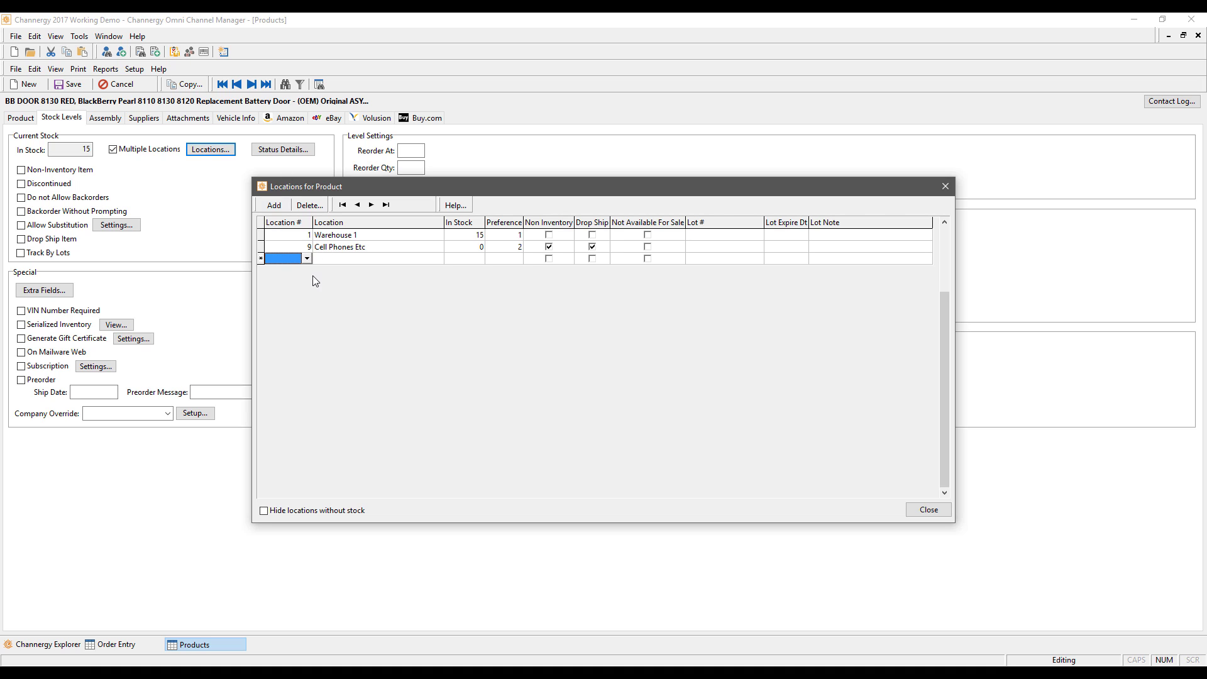
left_click(308, 259)
key("Down")
key("Down")
key("Down")
key("Down")
key("Down")
key("Down")
key("Down")
key("Down")
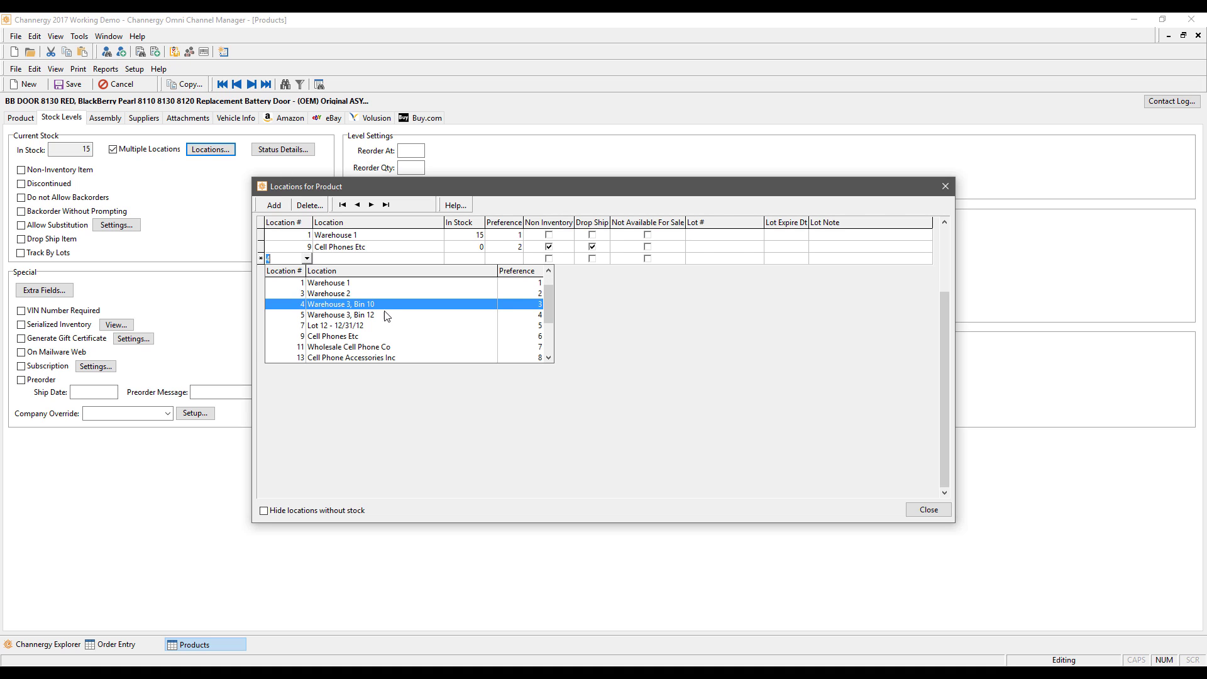
left_click(325, 357)
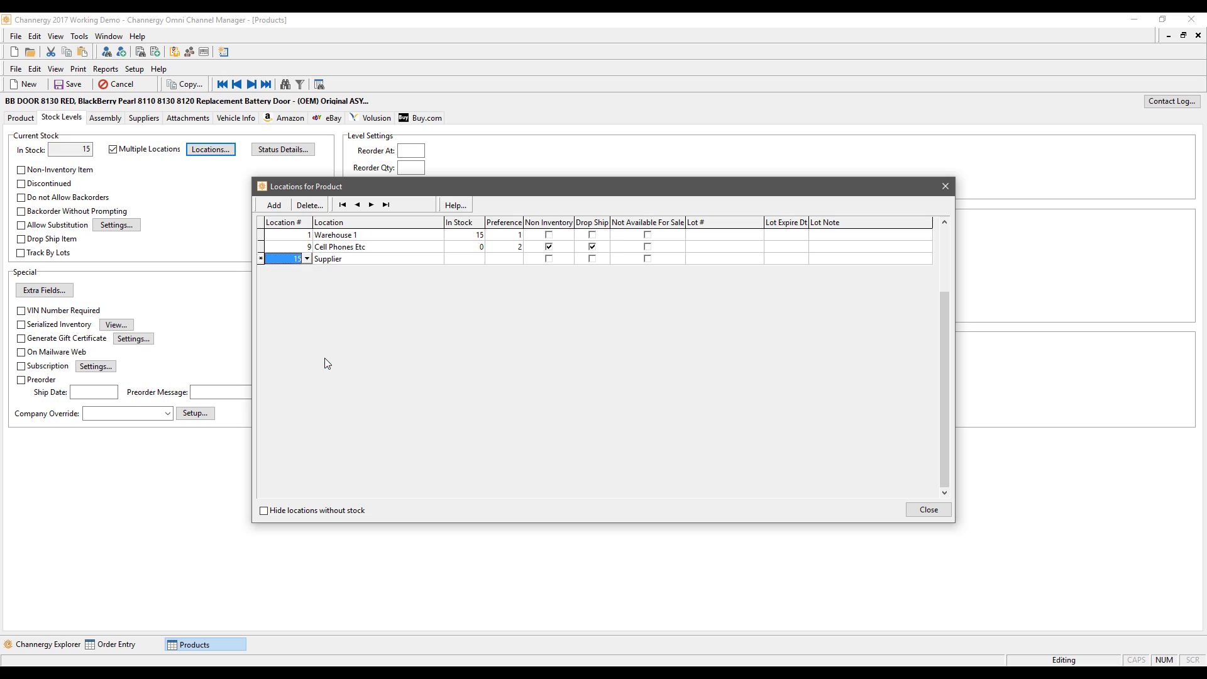
Step: Enter the Supplier location's stock quantity and preference 3, mark it as Drop Ship, and clear Non Inventory for Cell Phones Etc
left_click(459, 258)
left_click(508, 255)
left_click(593, 259)
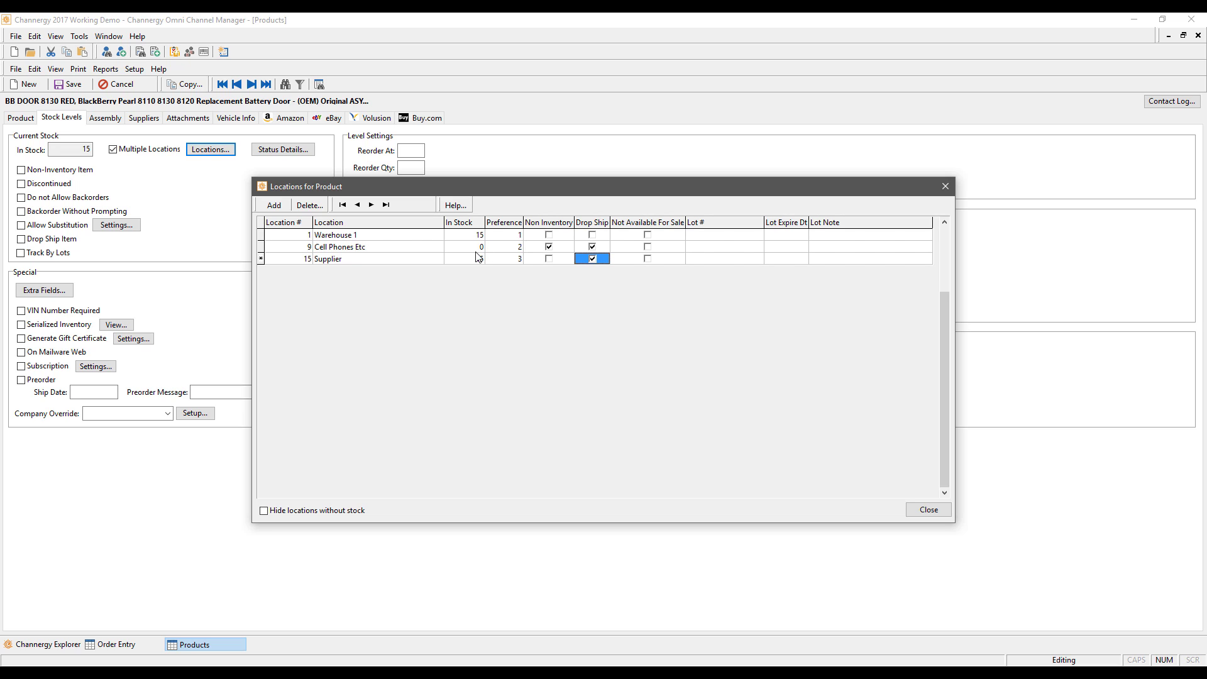
left_click(551, 249)
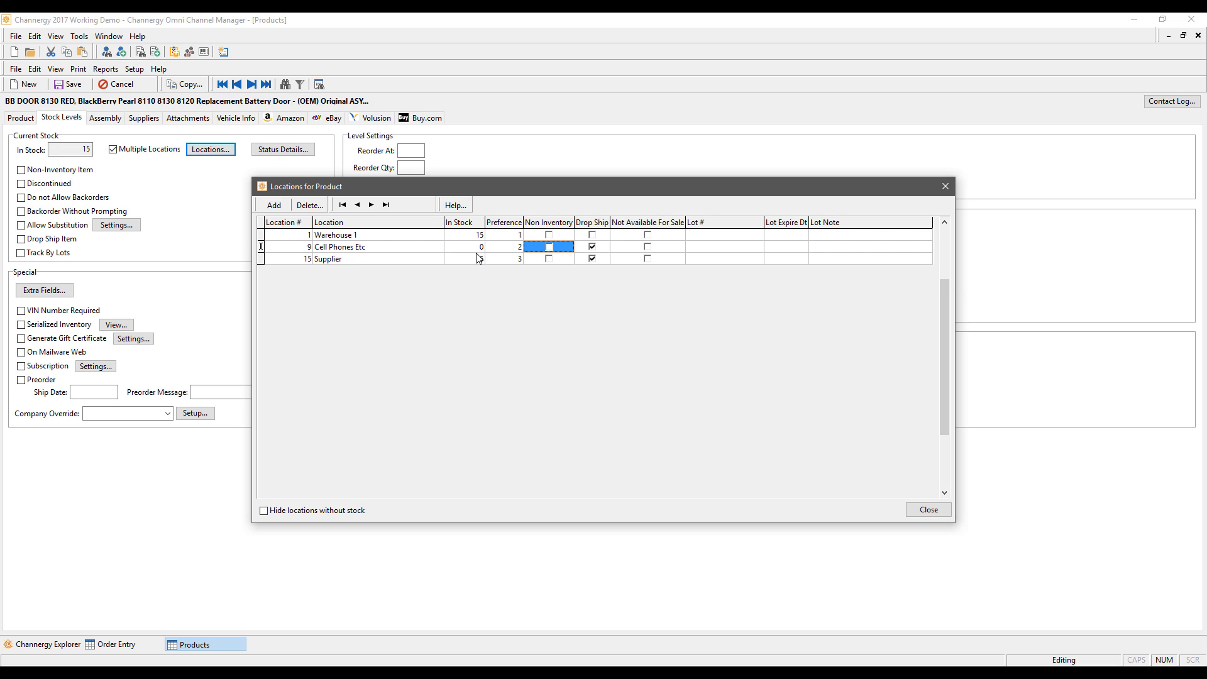